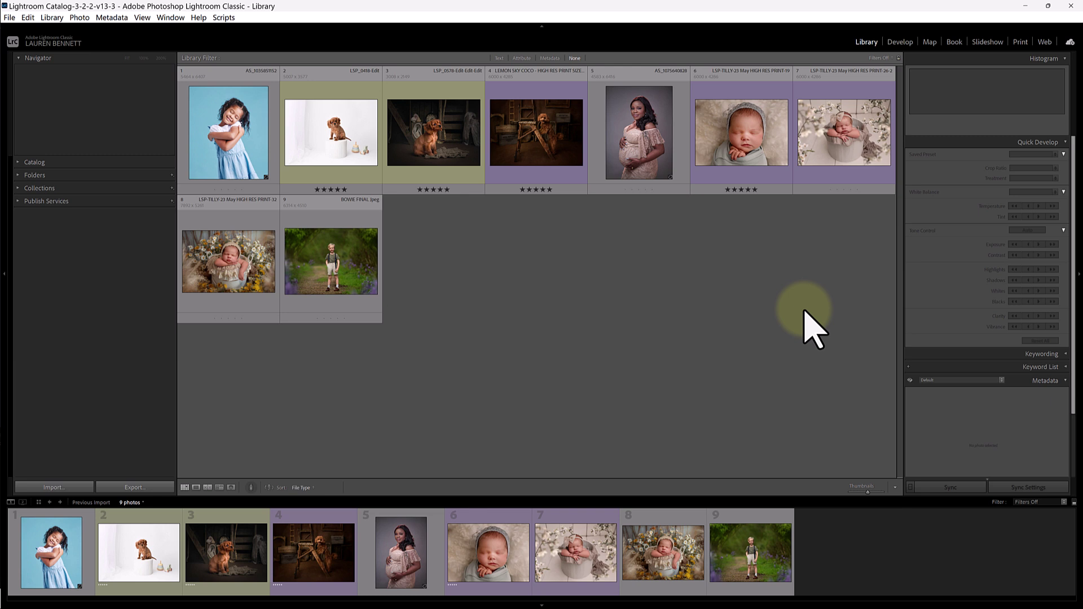
# Select all nine photos in the library grid and open the export settings for them.
pyautogui.click(265, 132)
pyautogui.click(321, 232)
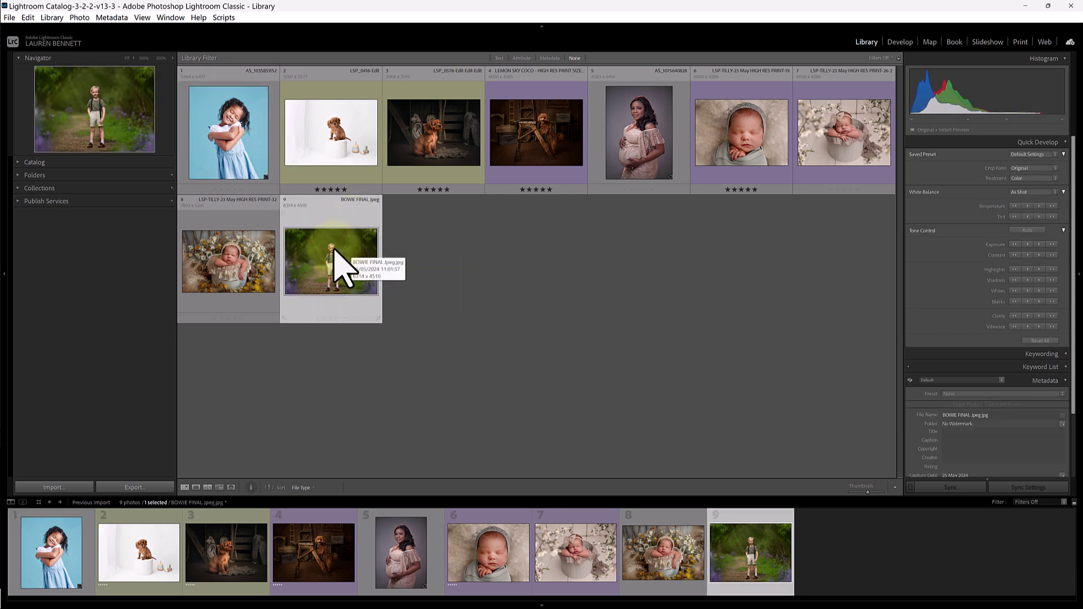
pyautogui.click(250, 251)
pyautogui.hotkey('ctrl', 'a')
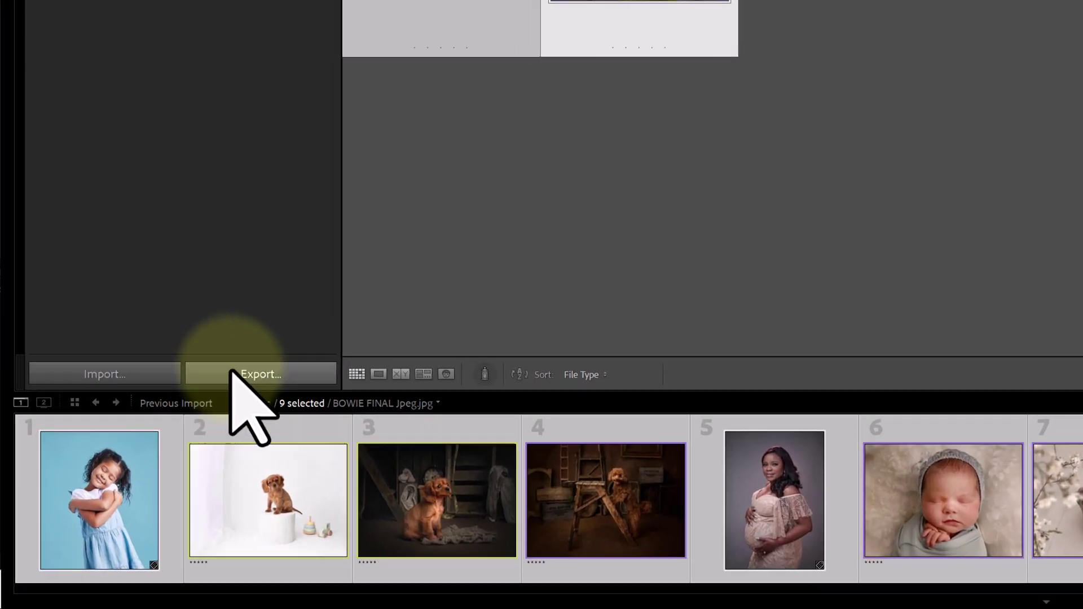
pyautogui.click(244, 374)
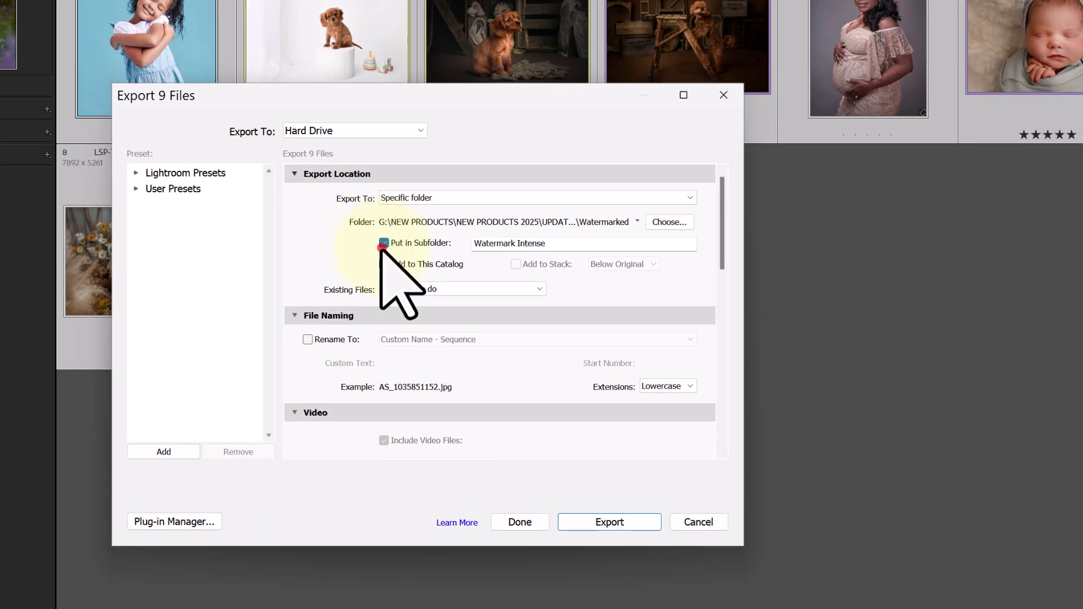
# Put the exported files in a subfolder named "Client Name - WATERMARKED ONLINE".
pyautogui.click(384, 244)
pyautogui.moveTo(722, 198)
pyautogui.mouseDown()
pyautogui.moveTo(715, 379)
pyautogui.moveTo(713, 181)
pyautogui.mouseUp()
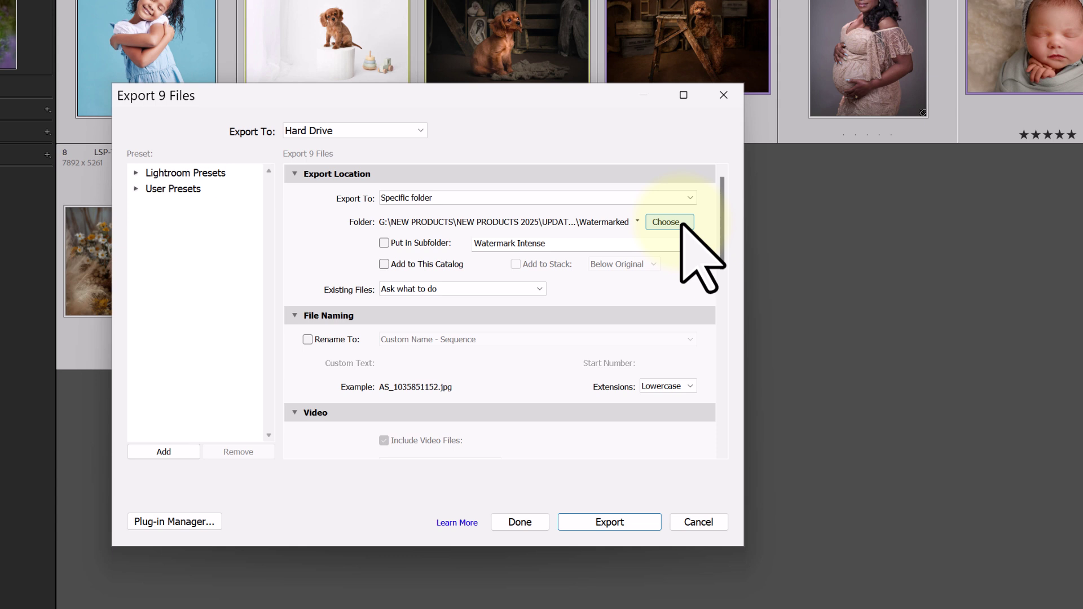
pyautogui.click(384, 242)
pyautogui.moveTo(561, 242); pyautogui.dragTo(490, 241)
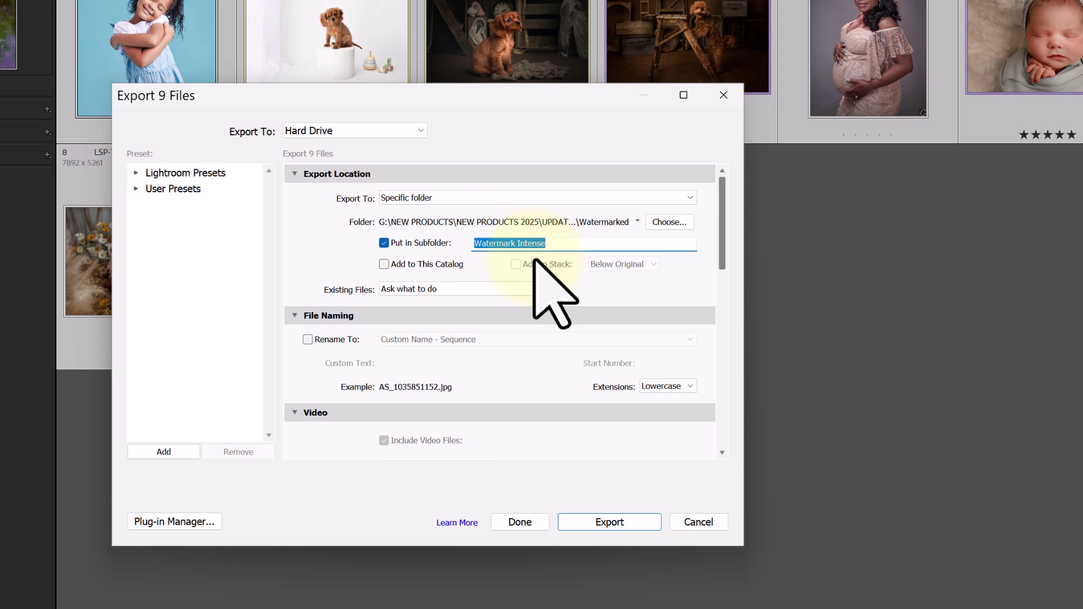
pyautogui.write('Client Name ')
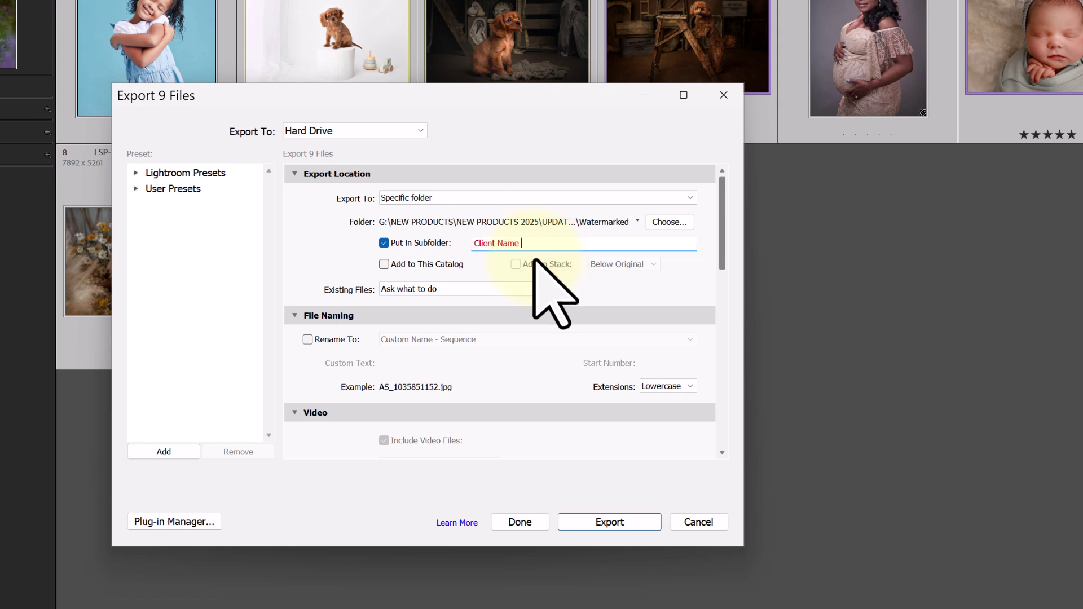
pyautogui.write('- WATERMARKED ONLINE')
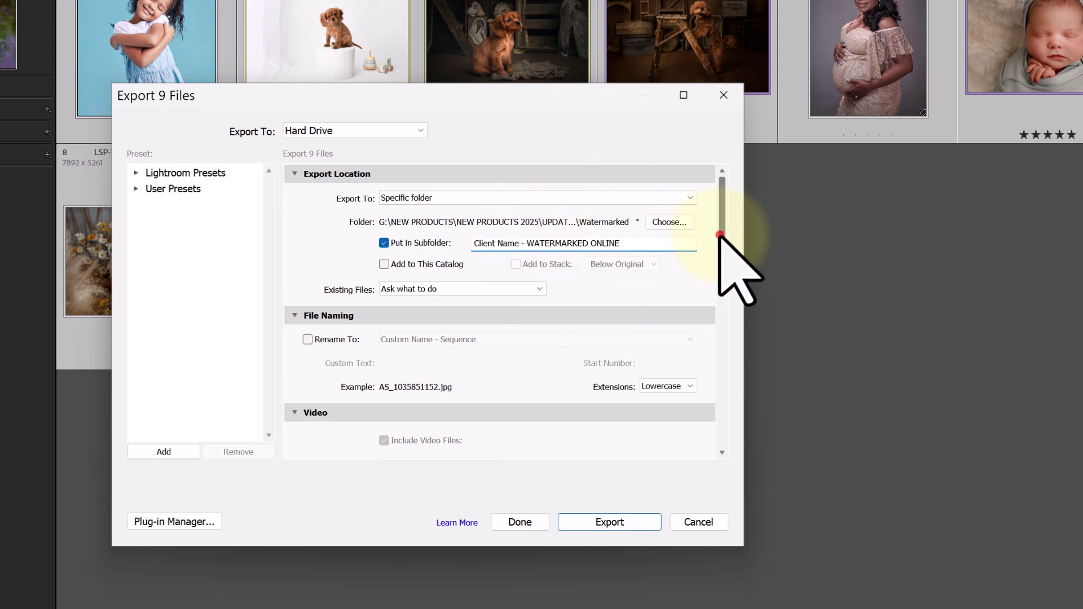
# Enable renaming of the exported files with the custom text "LSP - Client Gallery - Protected".
pyautogui.scroll(-1, 727, 254)
pyautogui.moveTo(723, 226); pyautogui.dragTo(712, 242)
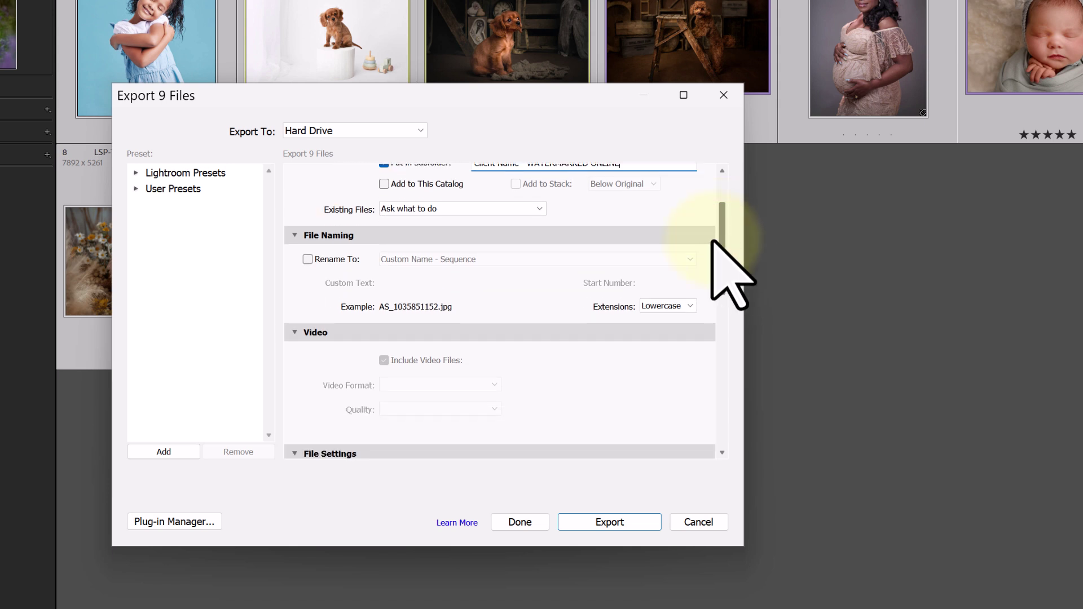
pyautogui.click(308, 259)
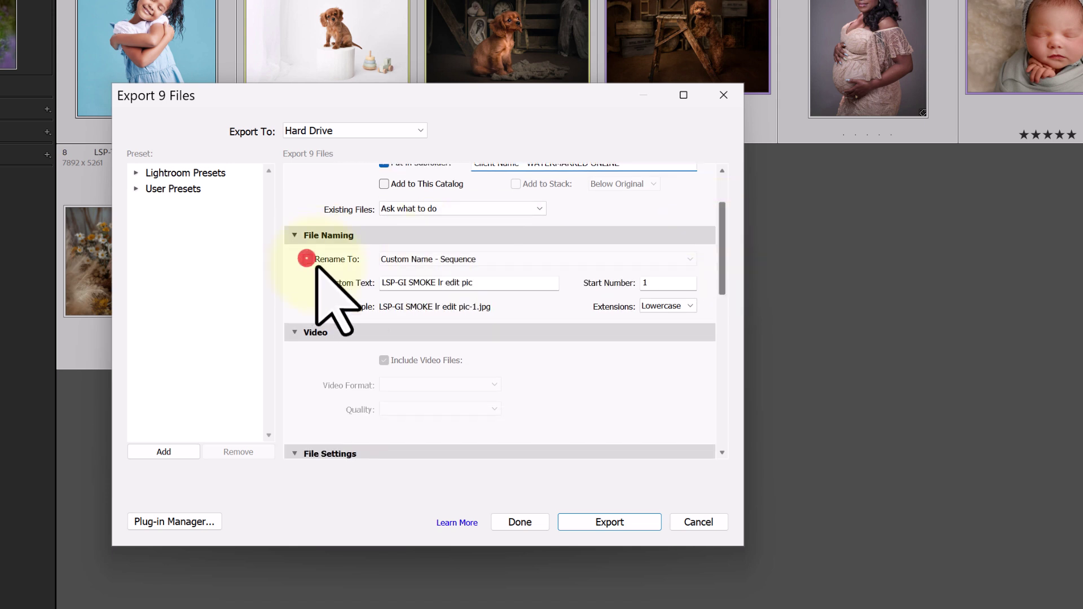
pyautogui.click(500, 282)
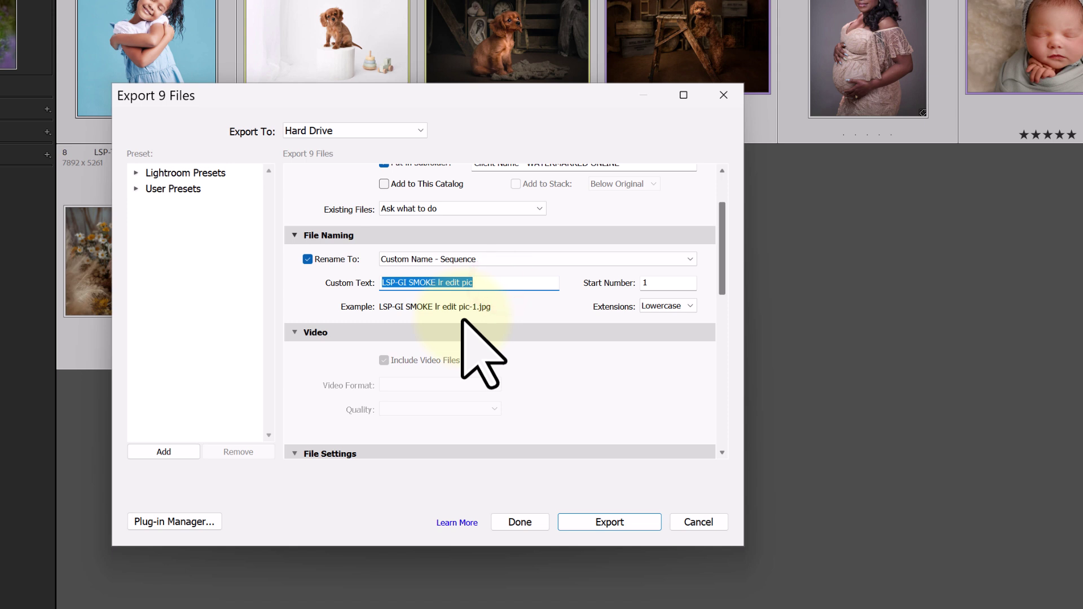
pyautogui.write('LSP - ')
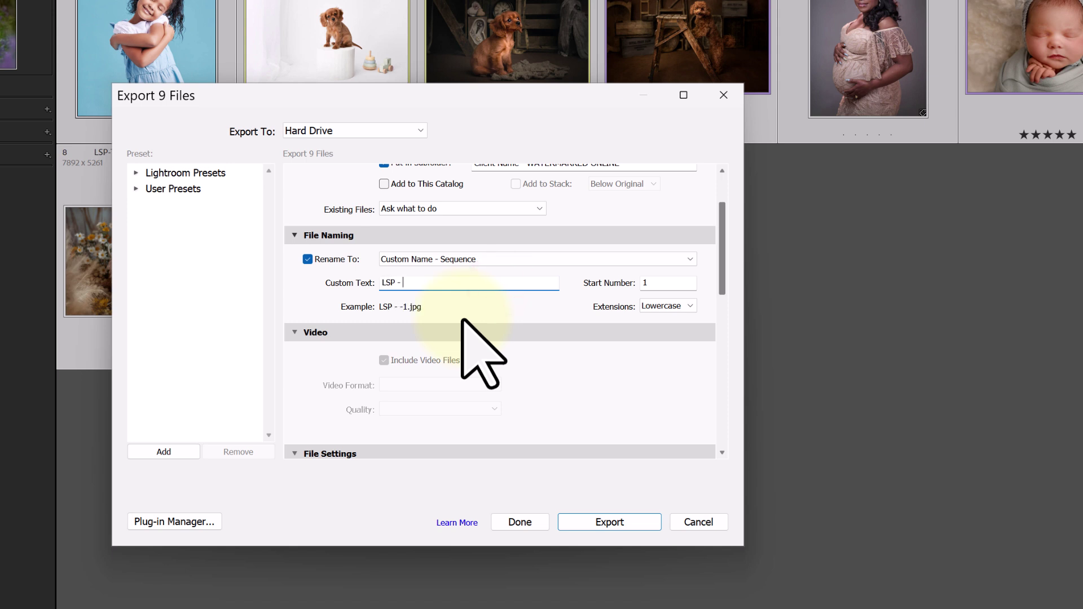
pyautogui.write('Client Gallery - WM')
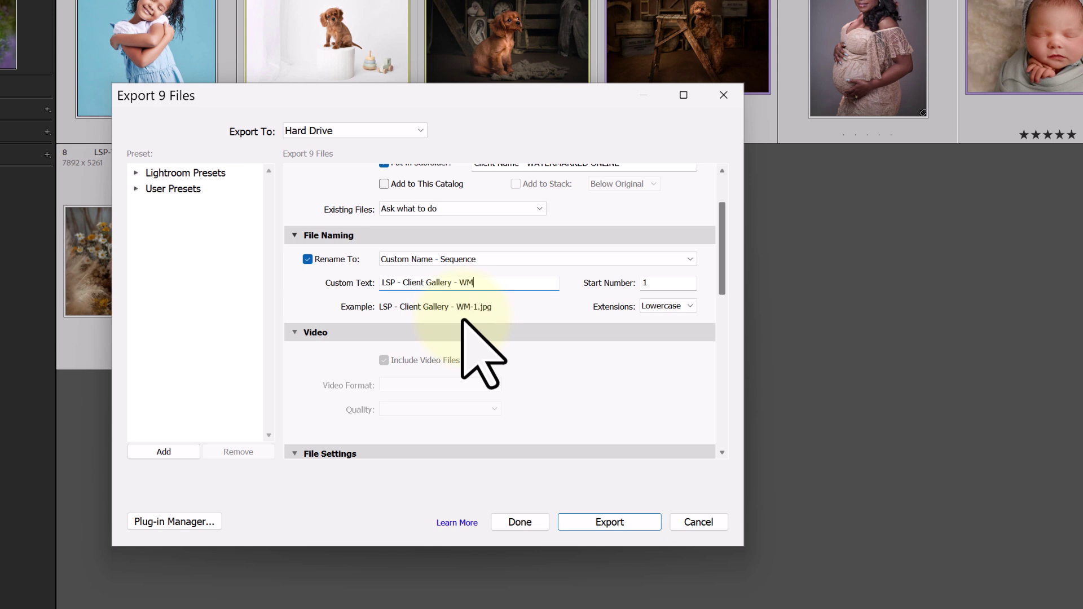
pyautogui.press('BackSpace')
pyautogui.write('atermark')
pyautogui.press('BackSpace')
pyautogui.press('BackSpace')
pyautogui.press('BackSpace')
pyautogui.press('BackSpace')
pyautogui.press('BackSpace')
pyautogui.press('BackSpace')
pyautogui.press('BackSpace')
pyautogui.press('BackSpace')
pyautogui.press('BackSpace')
pyautogui.write('Protected')
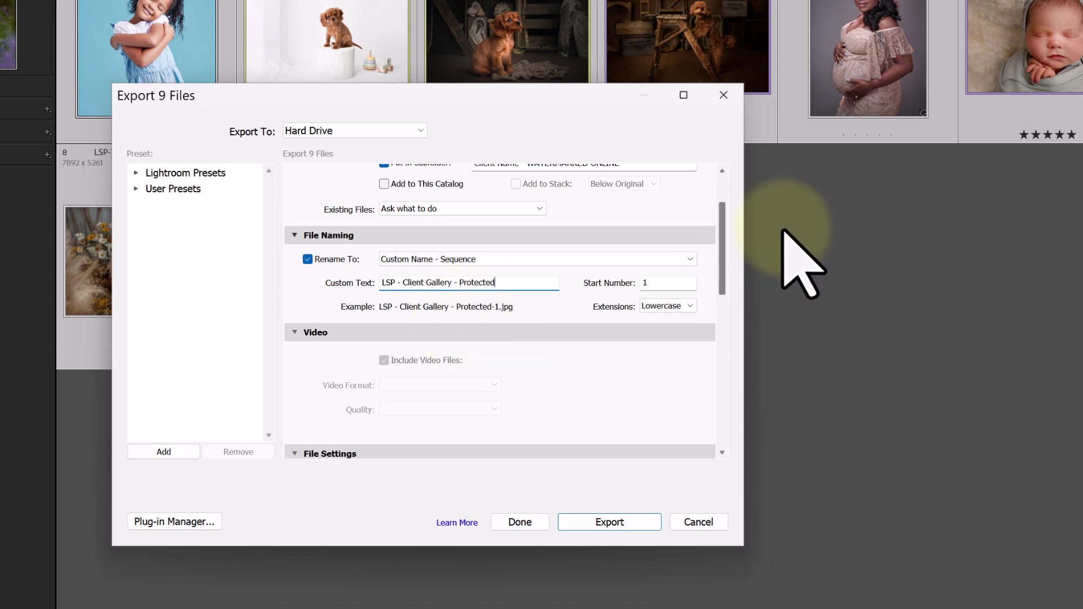
# Collapse the Video section of the export settings.
pyautogui.click(721, 247)
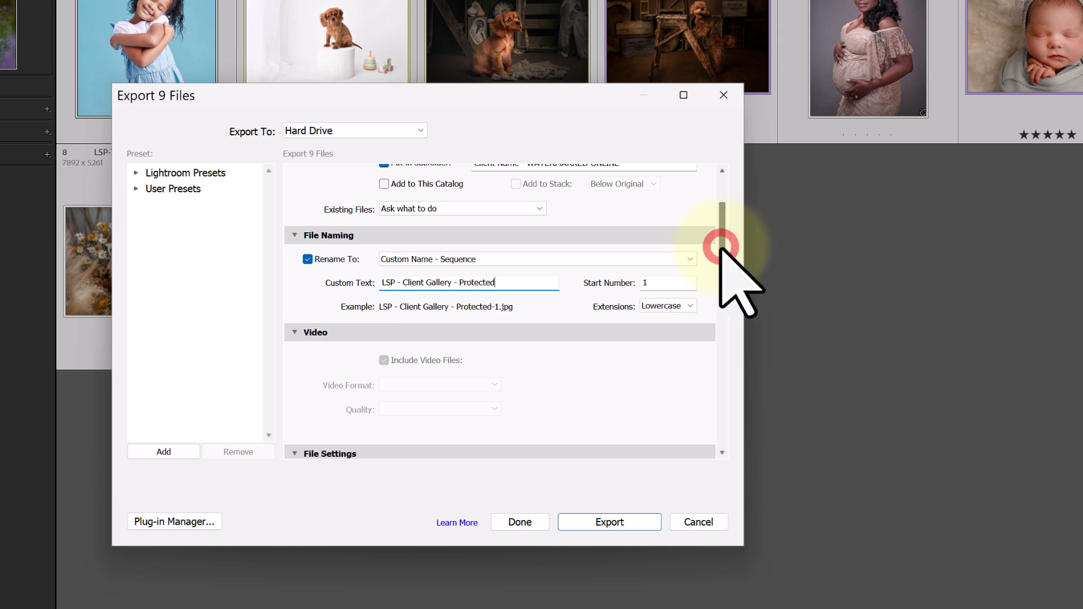
pyautogui.scroll(-1, 722, 248)
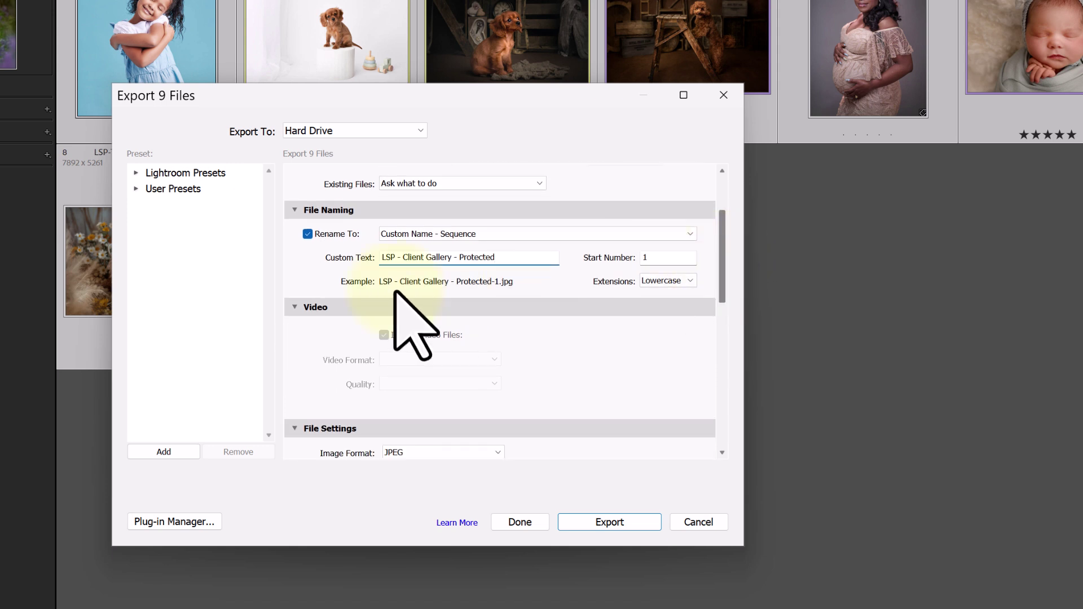
pyautogui.click(294, 306)
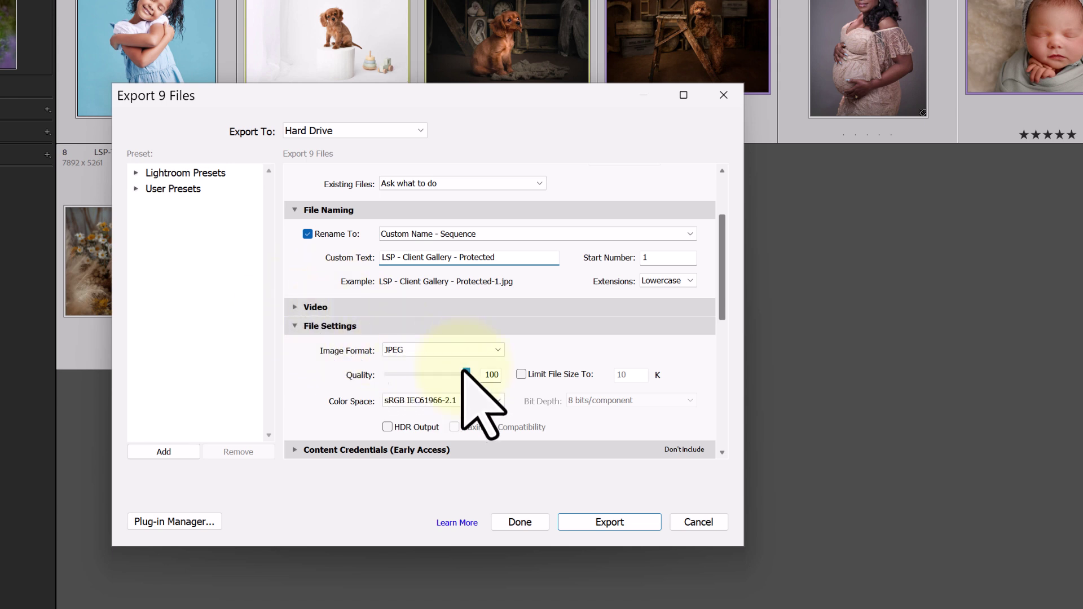
# Enable Resize to Fit for the long edge in the image sizing, leaving Don't Enlarge off.
pyautogui.moveTo(722, 276); pyautogui.dragTo(726, 327)
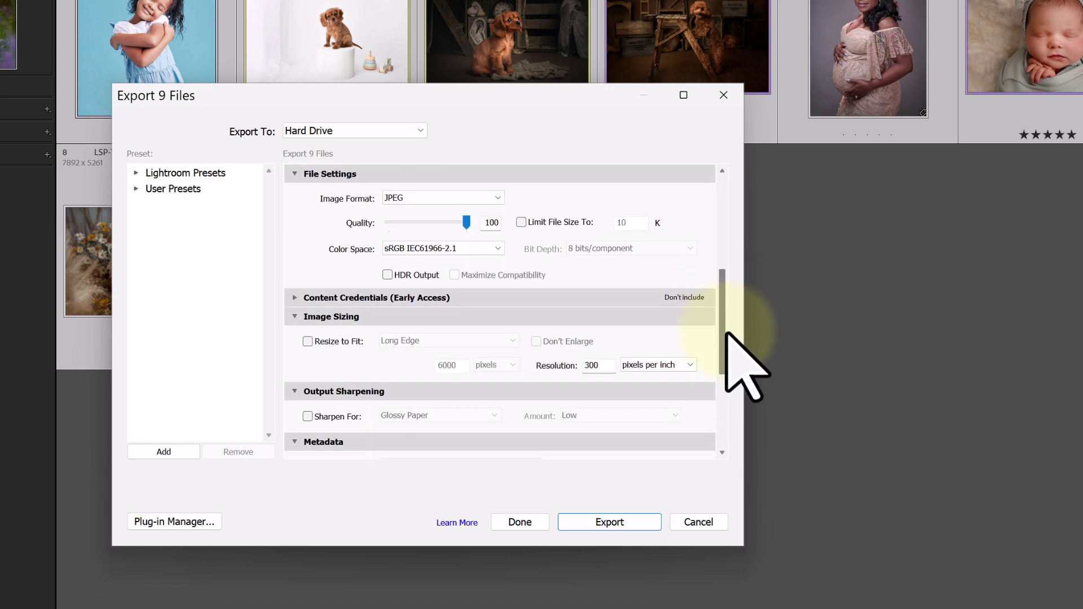
pyautogui.click(308, 339)
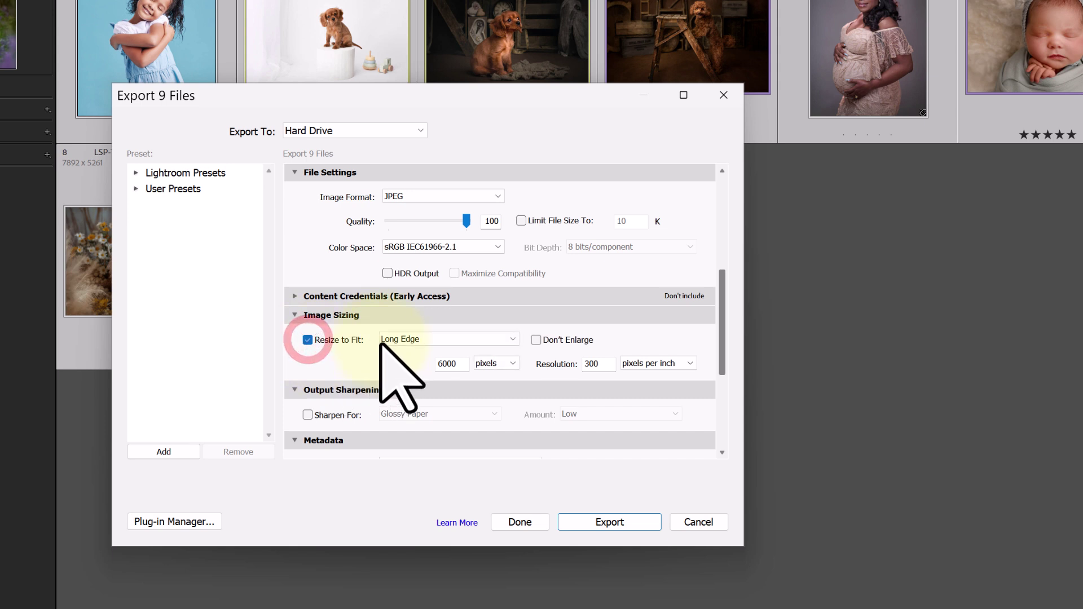
pyautogui.click(459, 364)
pyautogui.click(459, 364)
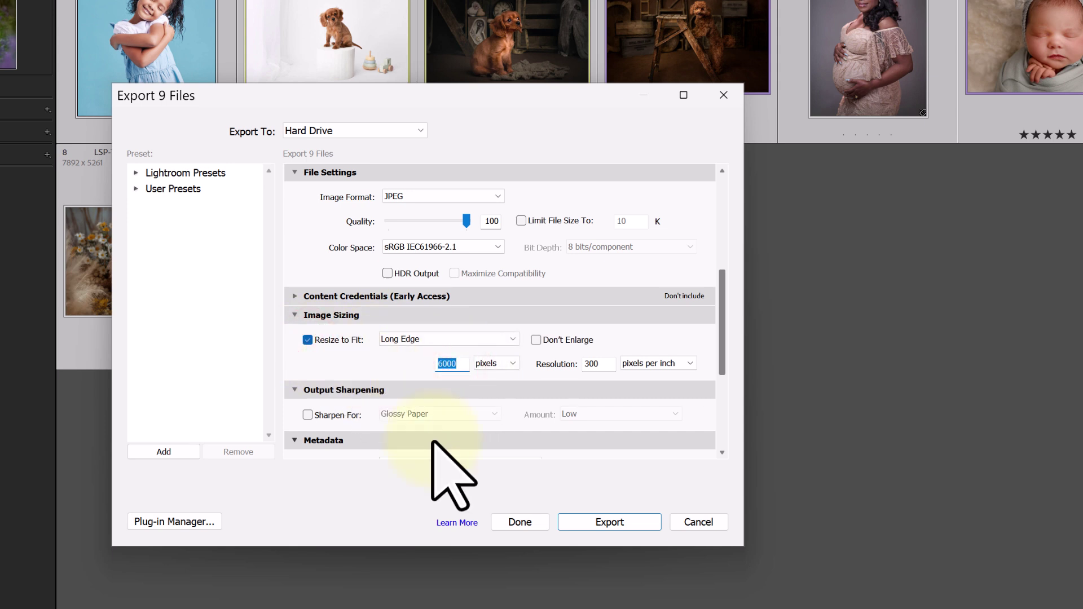
pyautogui.click(599, 364)
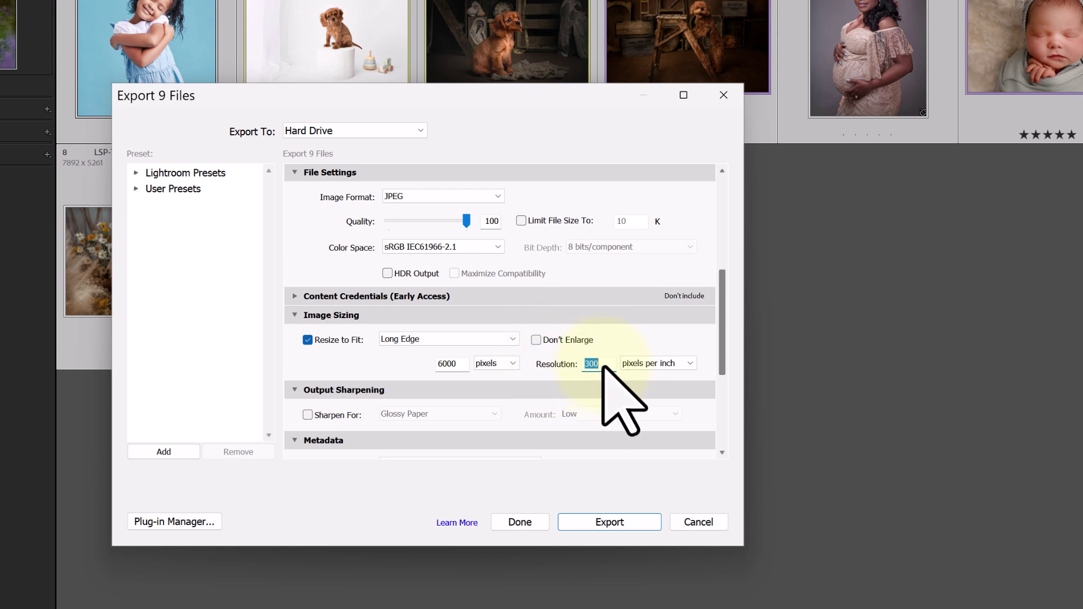
pyautogui.click(592, 341)
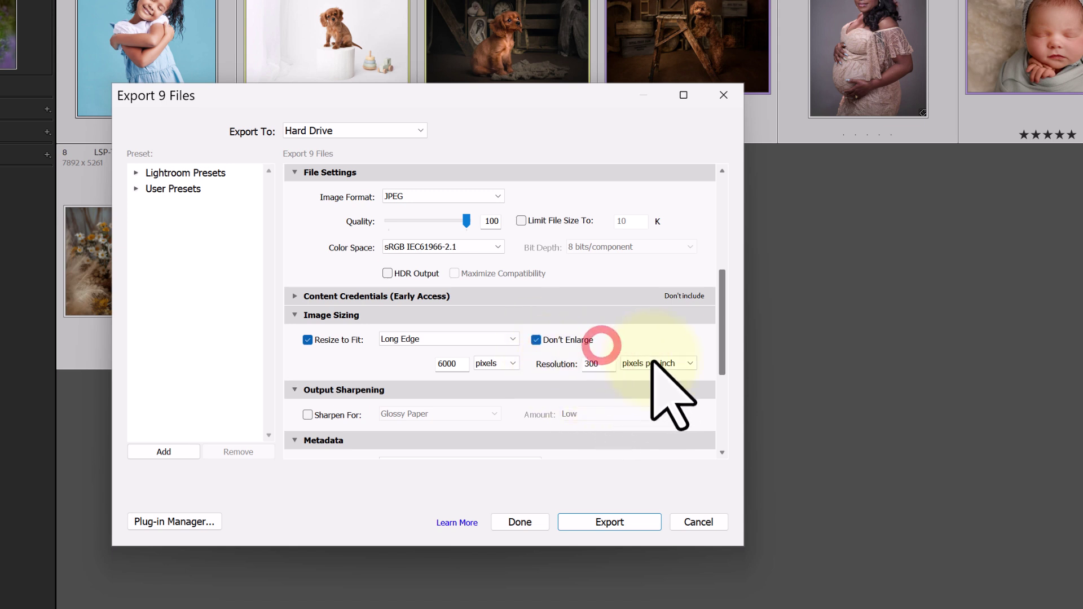
pyautogui.click(535, 340)
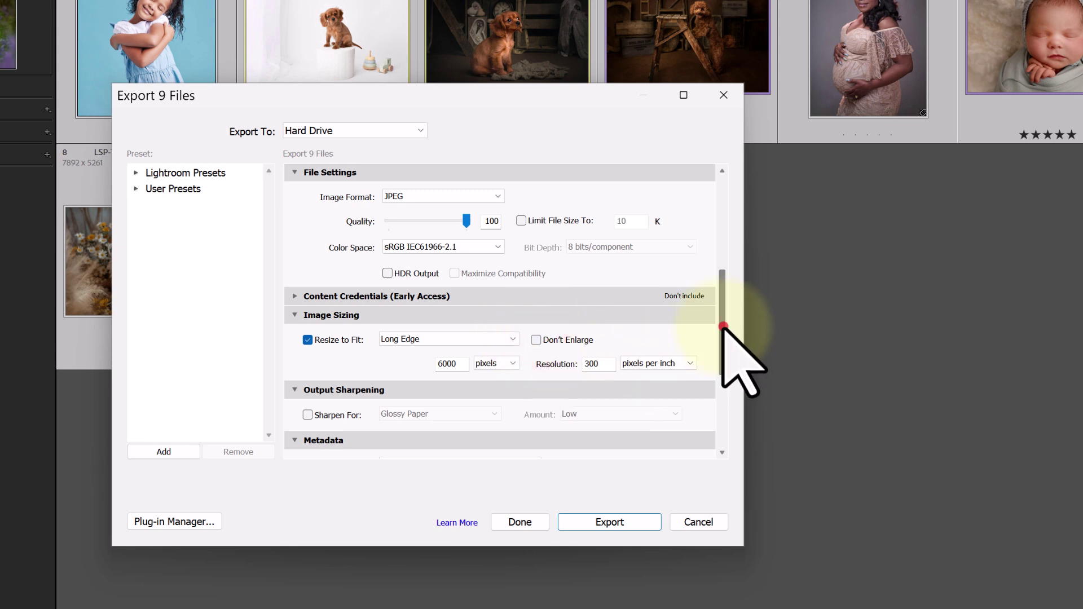
# Set the long edge size of the exported images to 2048 pixels.
pyautogui.scroll(-1, 723, 328)
pyautogui.click(466, 350)
pyautogui.click(485, 349)
pyautogui.click(498, 372)
pyautogui.click(460, 349)
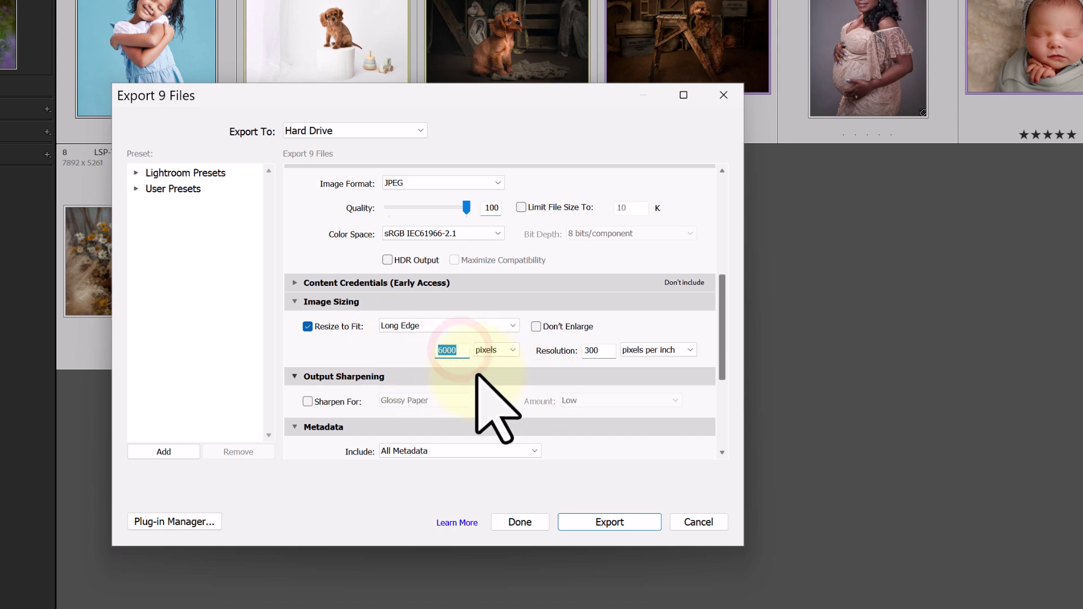
pyautogui.write('2048')
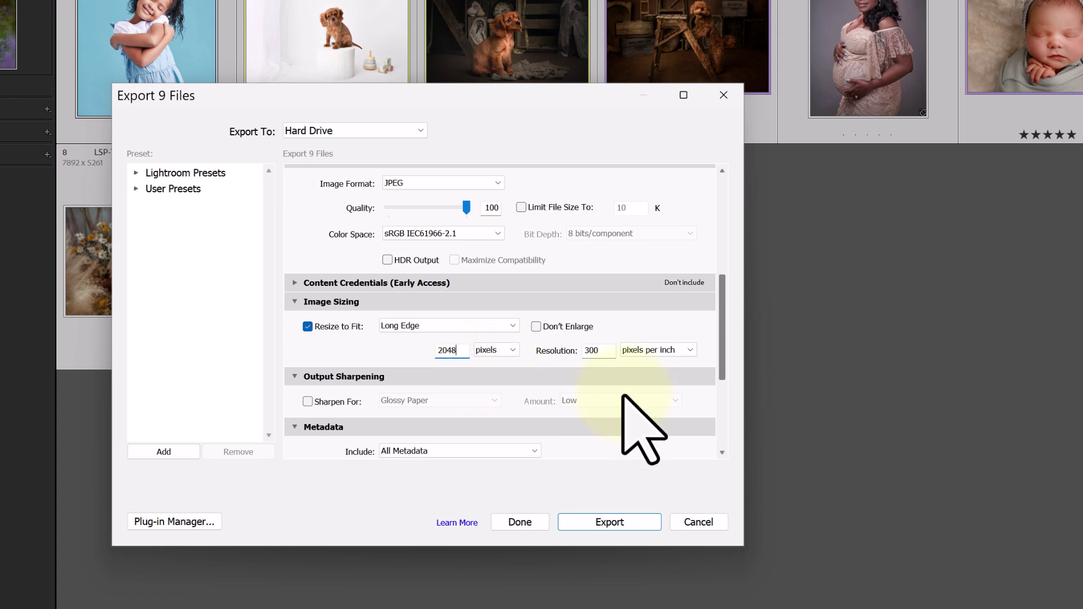
# Set the long edge size of the exported images to 1700 pixels.
pyautogui.doubleClick(448, 351)
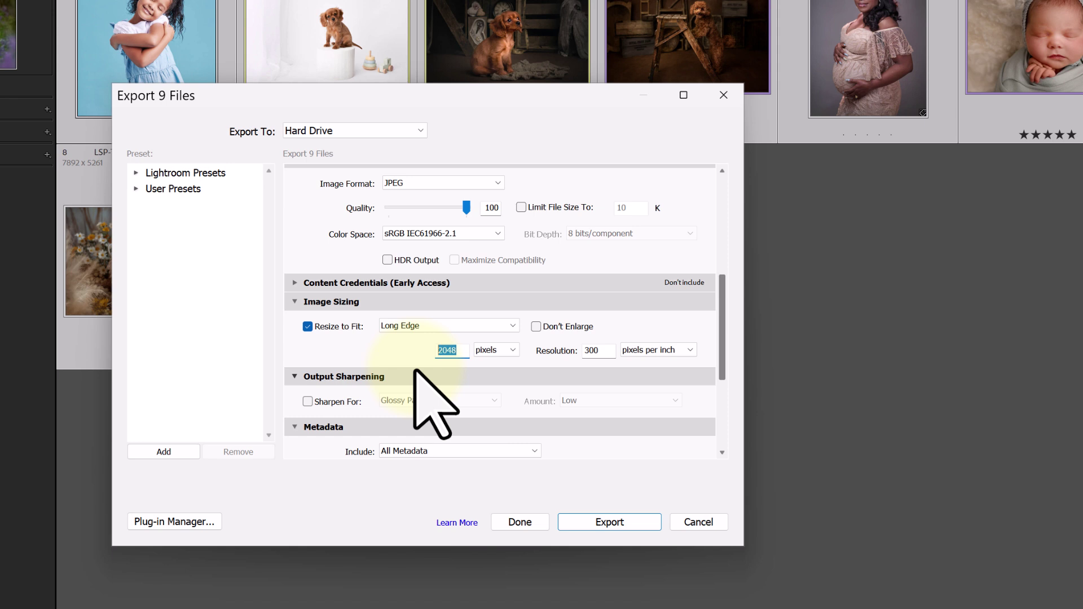
pyautogui.write('1')
pyautogui.press('BackSpace')
pyautogui.press('BackSpace')
pyautogui.press('BackSpace')
pyautogui.press('BackSpace')
pyautogui.press('BackSpace')
pyautogui.write('1700')
pyautogui.click(369, 356)
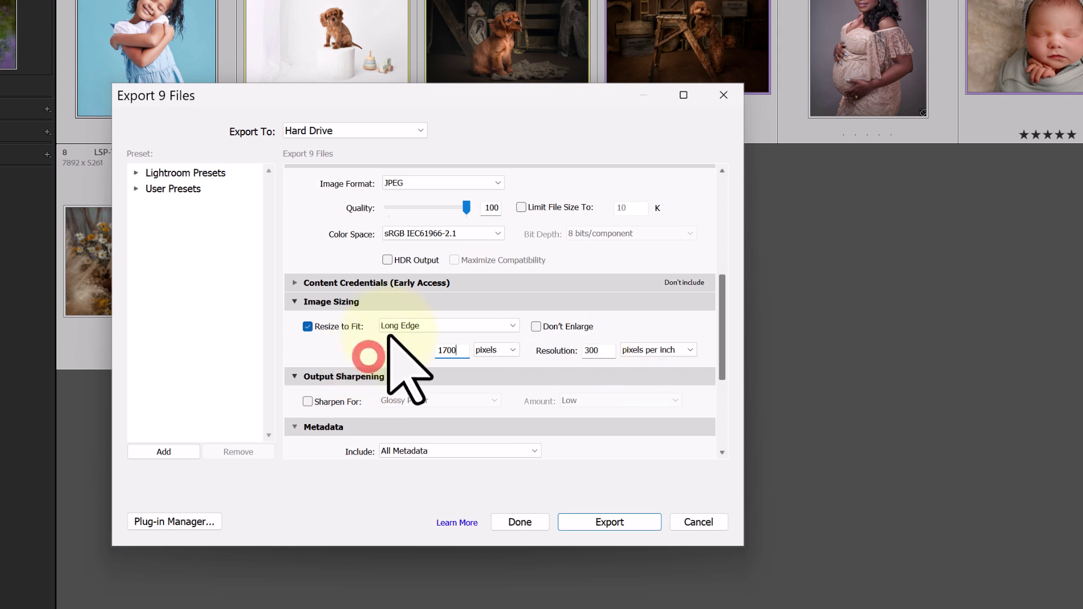
# Collapse the Output Sharpening and Metadata sections of the export settings.
pyautogui.moveTo(722, 295); pyautogui.dragTo(724, 309)
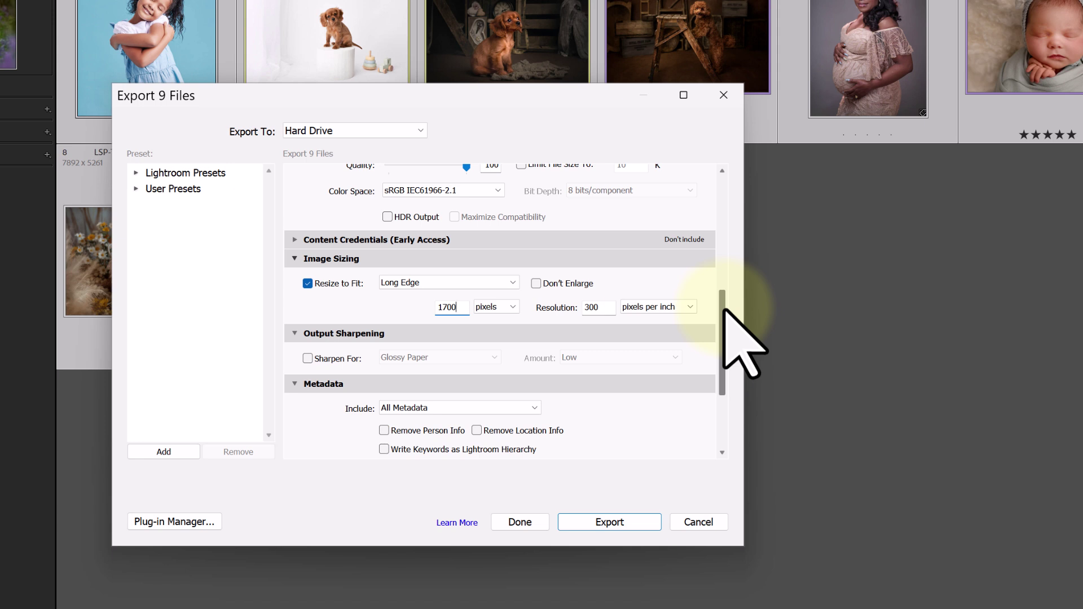
pyautogui.moveTo(723, 298); pyautogui.dragTo(724, 308)
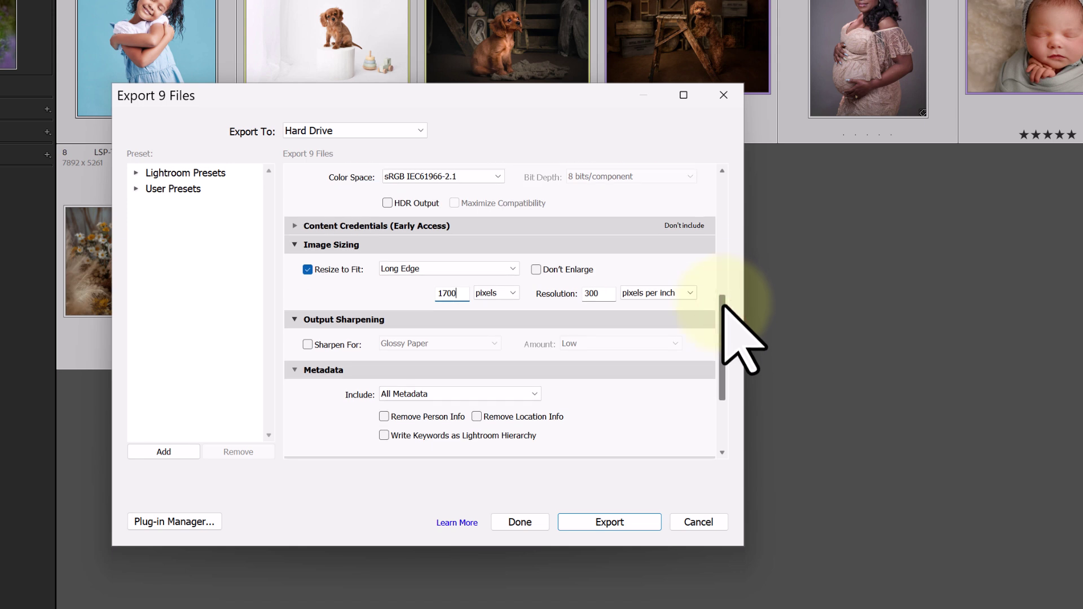
pyautogui.click(295, 314)
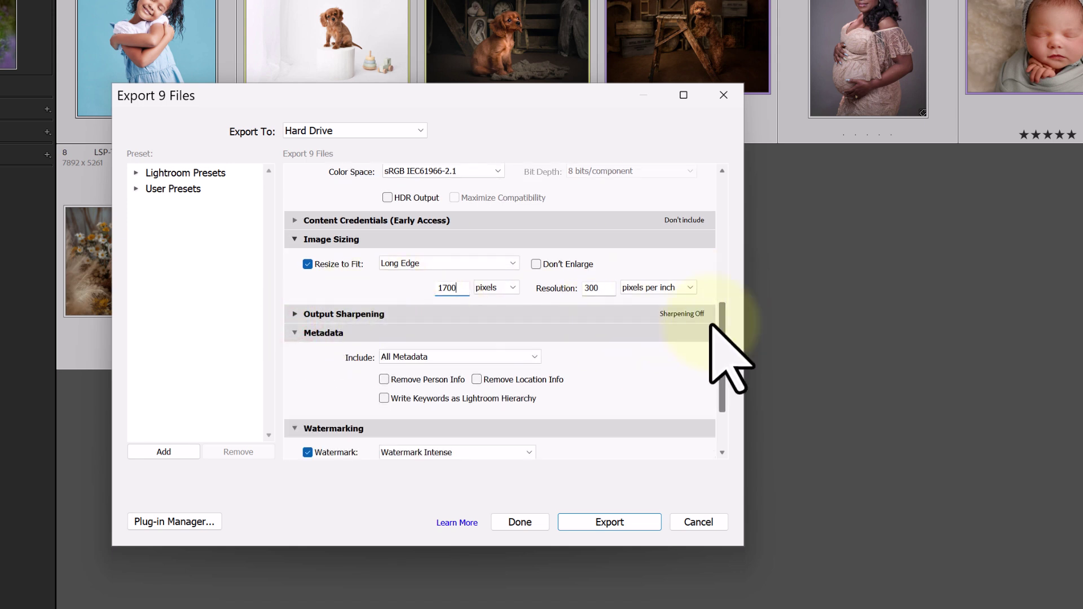
pyautogui.moveTo(722, 308); pyautogui.dragTo(725, 351)
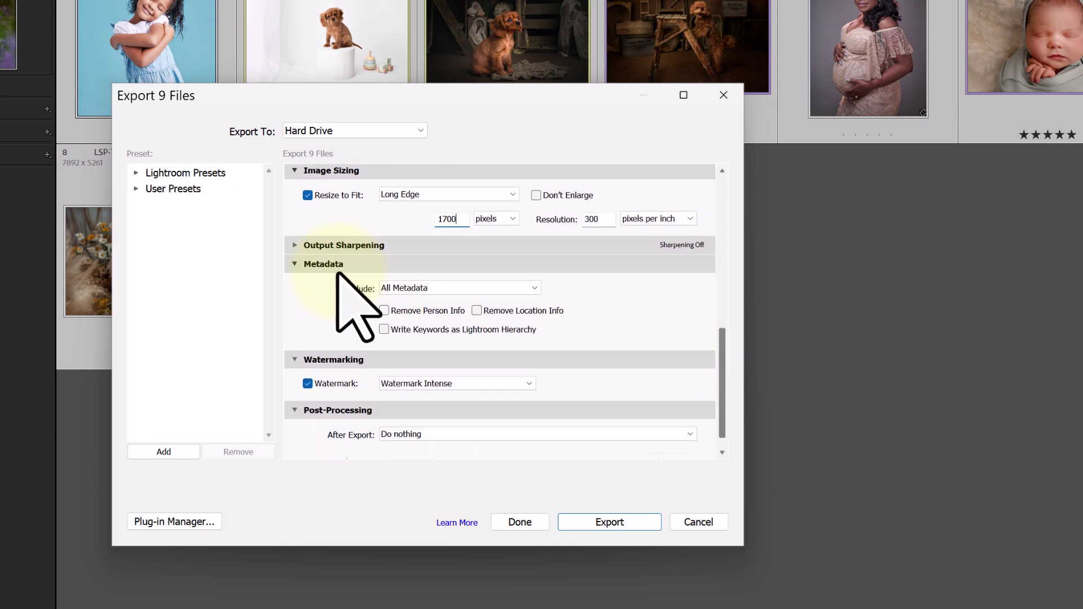
pyautogui.click(294, 265)
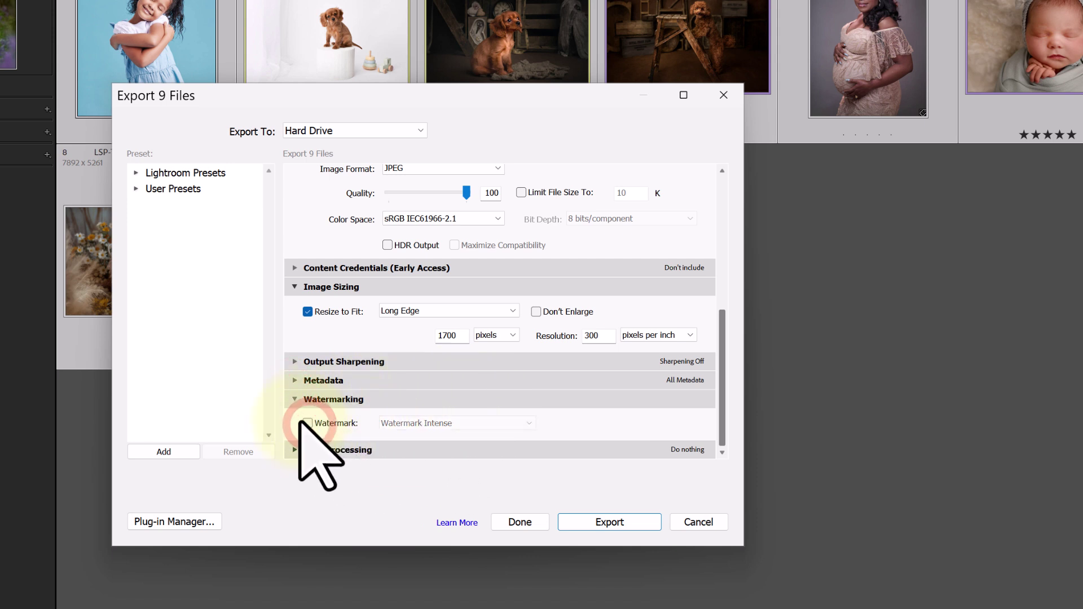
# Turn on watermarking with the Simple Copyright Watermark and open the Watermark Editor.
pyautogui.click(294, 398)
pyautogui.click(295, 431)
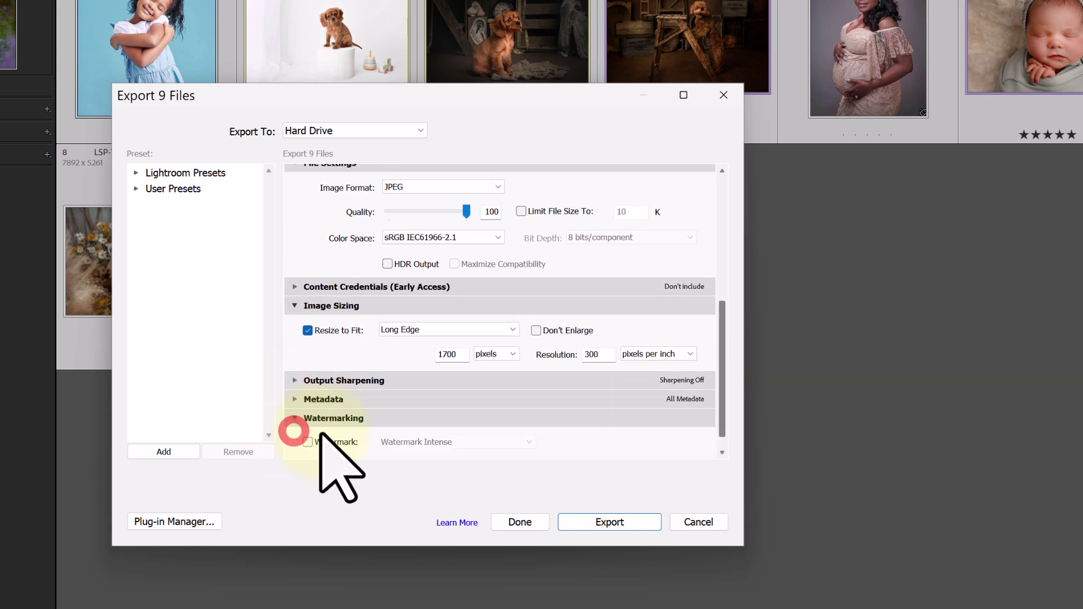
pyautogui.click(307, 442)
pyautogui.click(414, 442)
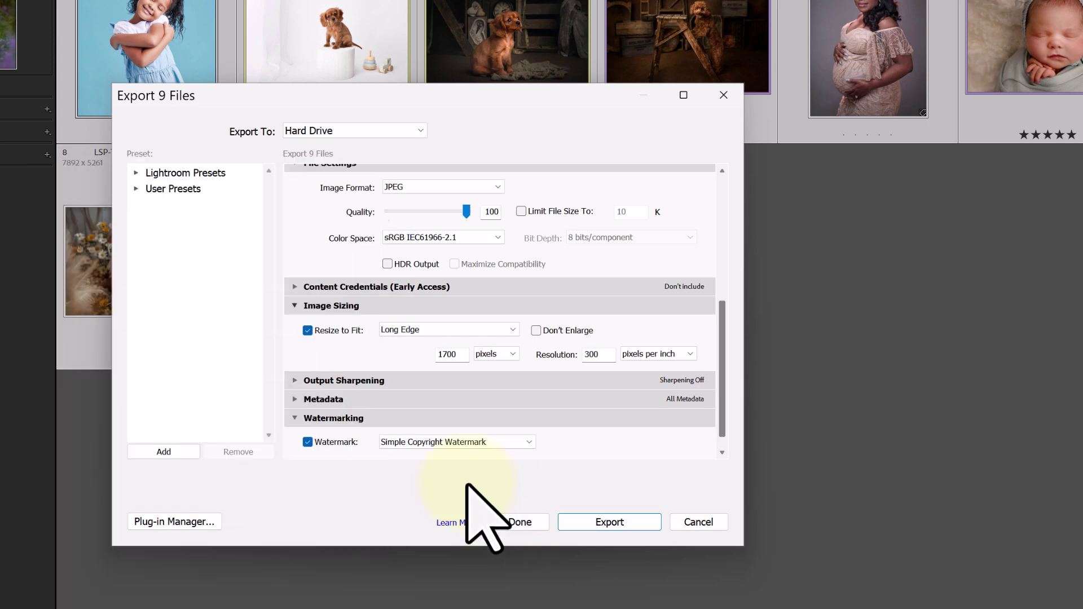
pyautogui.click(454, 442)
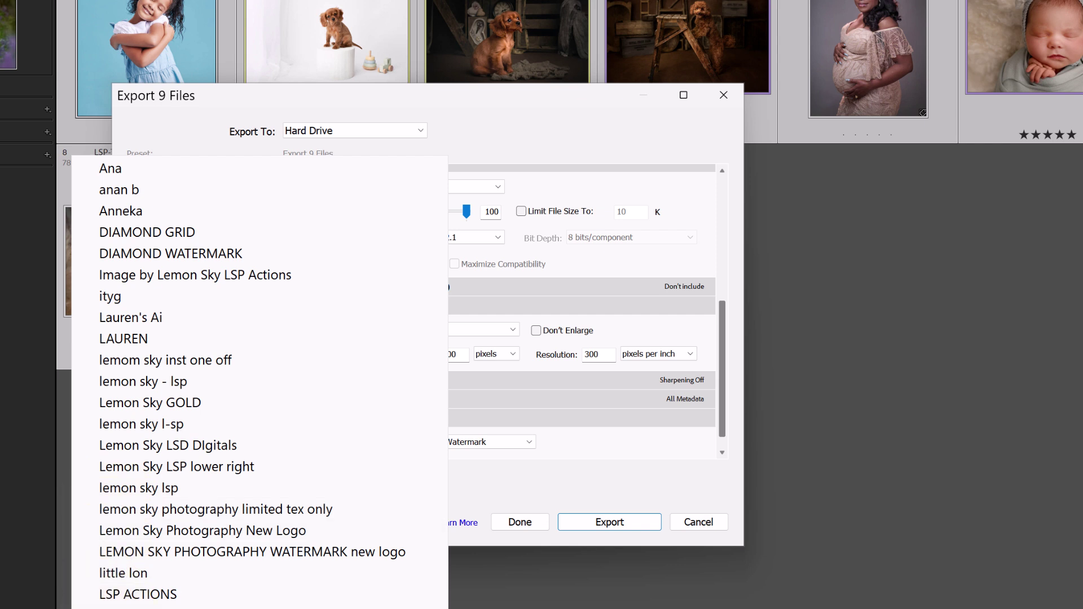
pyautogui.click(226, 608)
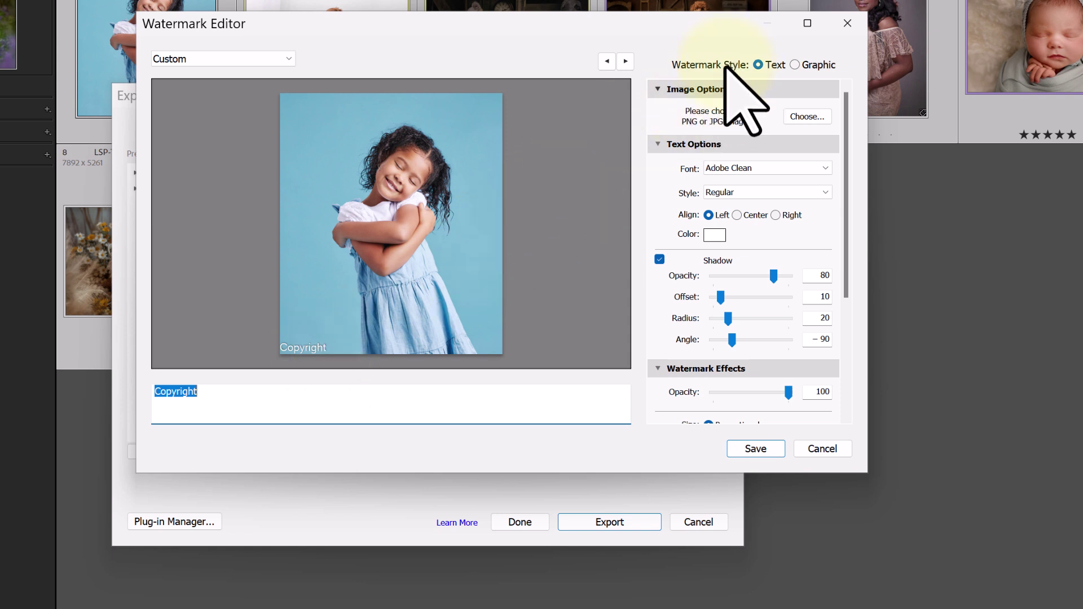
# Set the watermark style to Graphic, open the image file chooser and resize it to show all the overlay files.
pyautogui.click(795, 65)
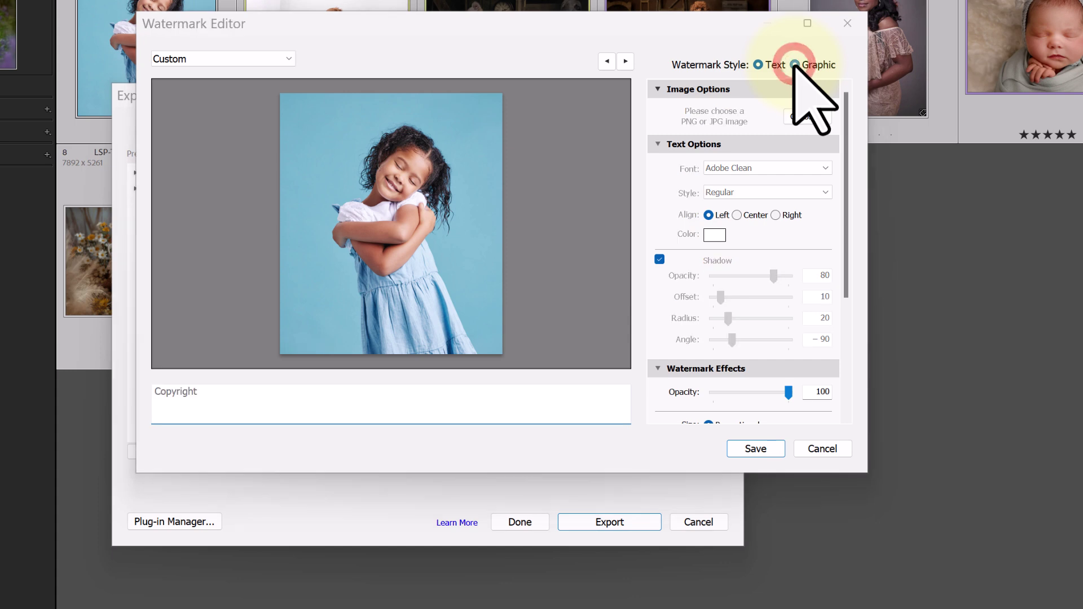
pyautogui.click(807, 116)
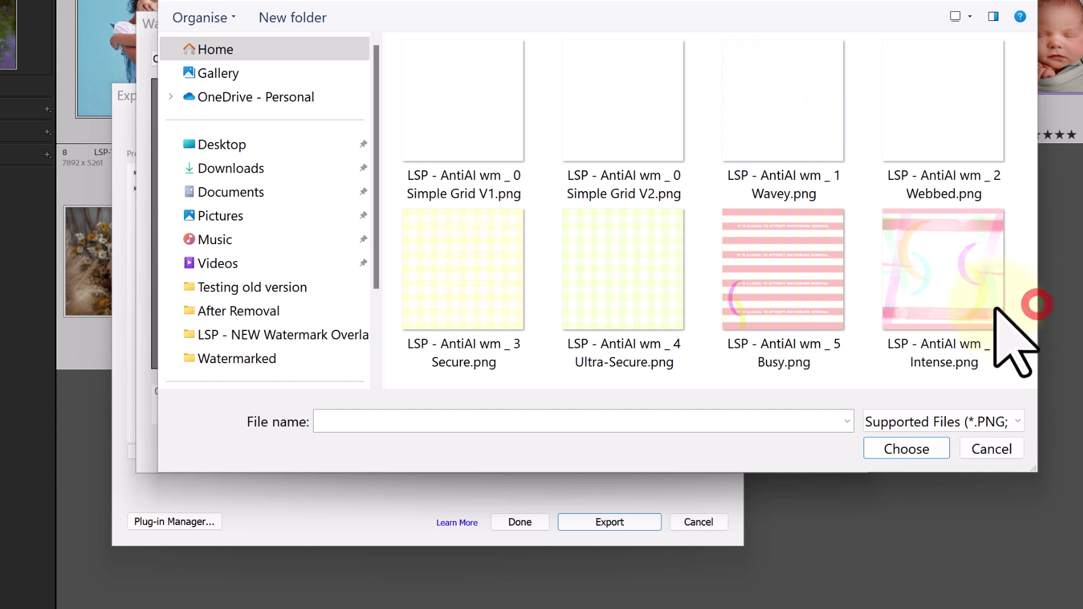
pyautogui.moveTo(1036, 328); pyautogui.dragTo(932, 350)
pyautogui.moveTo(863, 475); pyautogui.dragTo(866, 608)
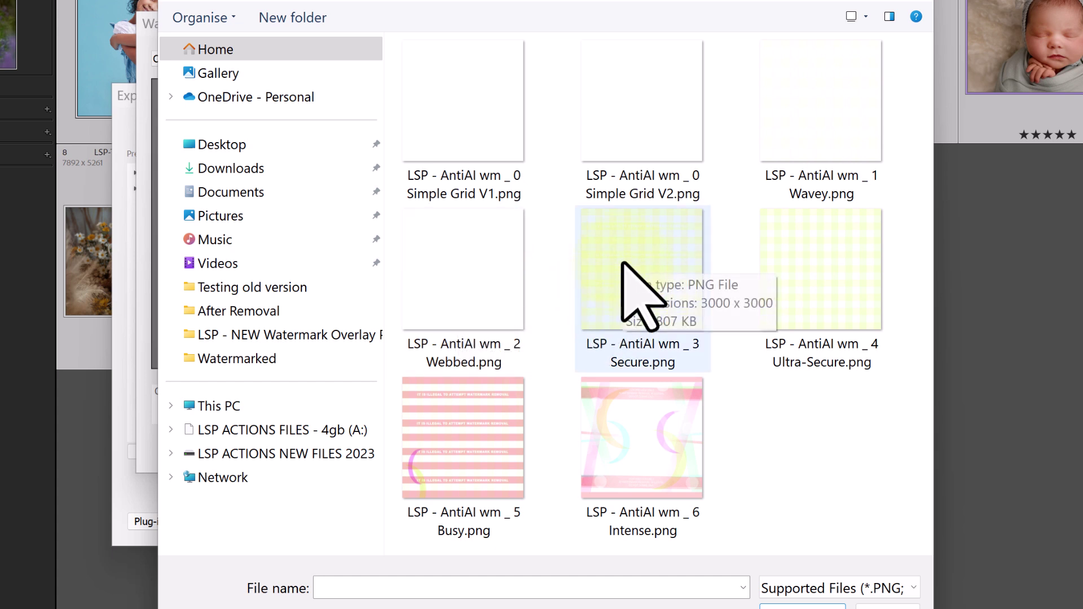
# Browse the AntiAI overlay files and load "LSP - AntiAI wm _ 1 Wavey.png" as the watermark image.
pyautogui.click(855, 125)
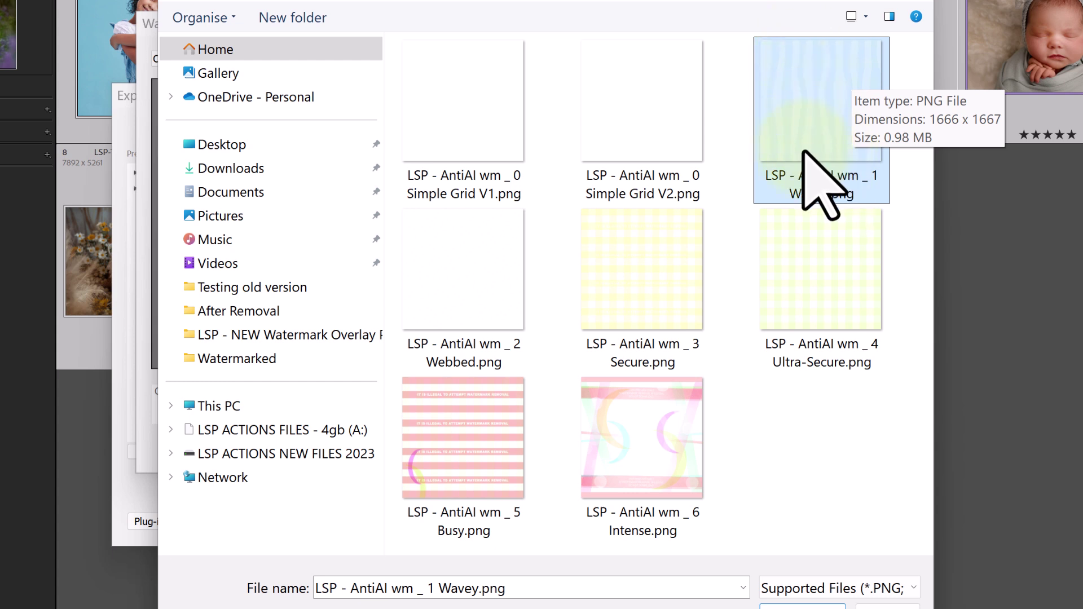
pyautogui.click(665, 288)
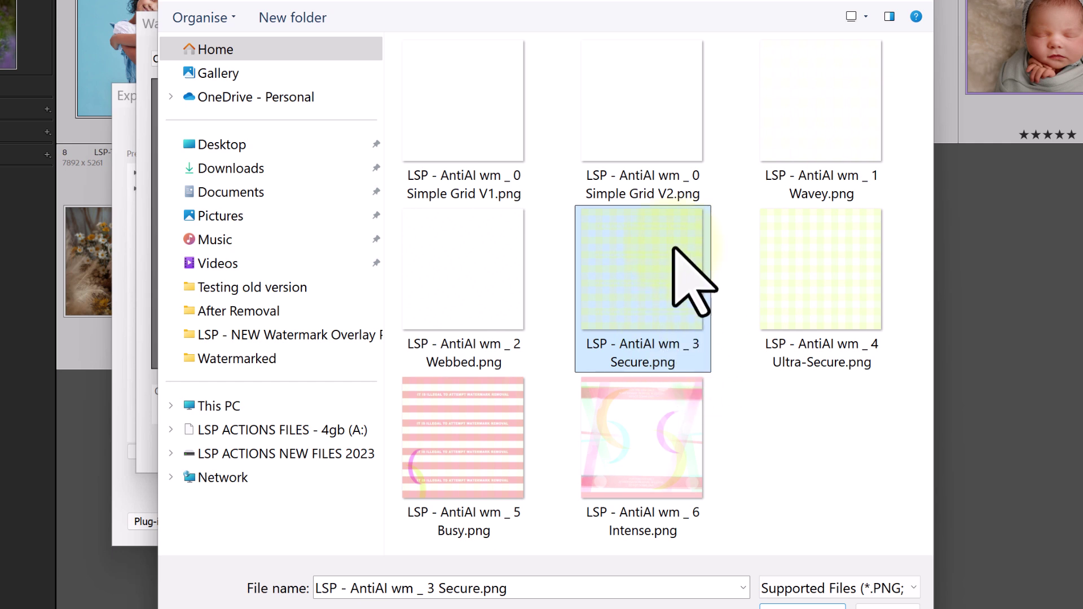
pyautogui.click(620, 429)
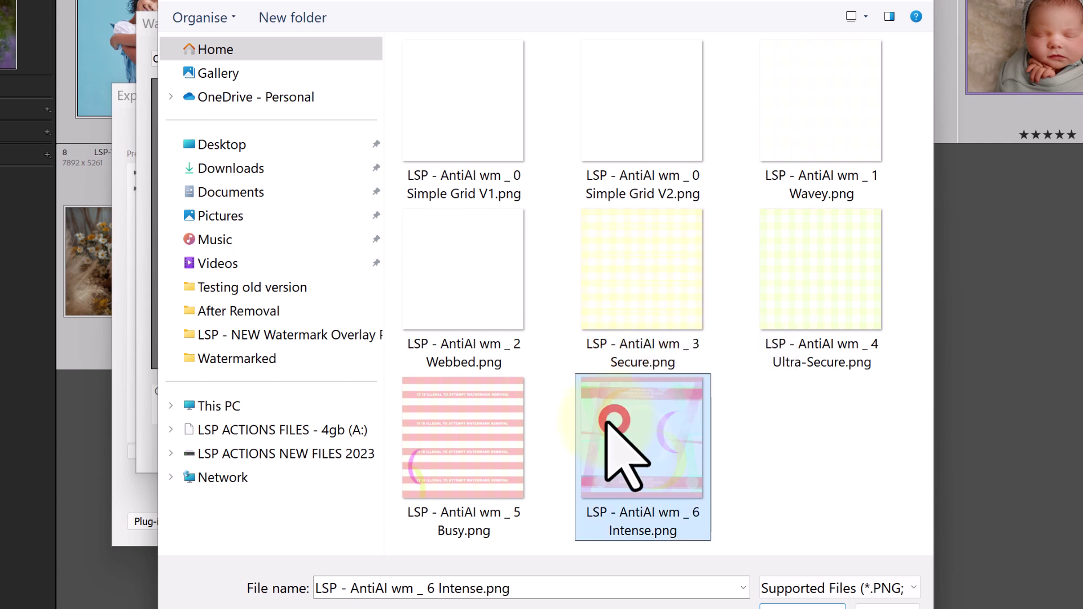
pyautogui.click(456, 427)
pyautogui.click(600, 284)
pyautogui.click(818, 296)
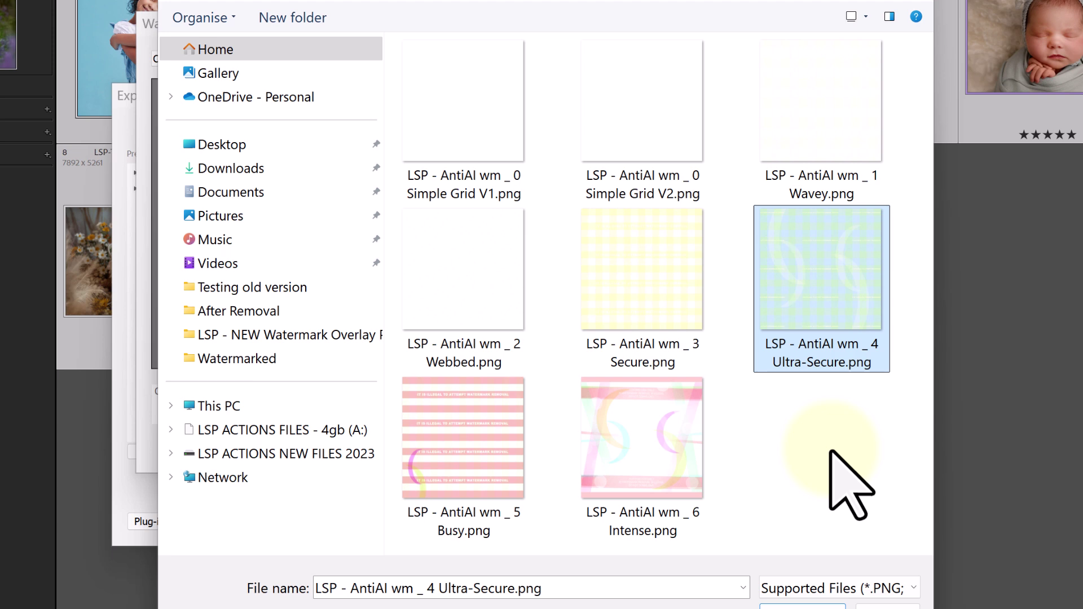
pyautogui.doubleClick(829, 120)
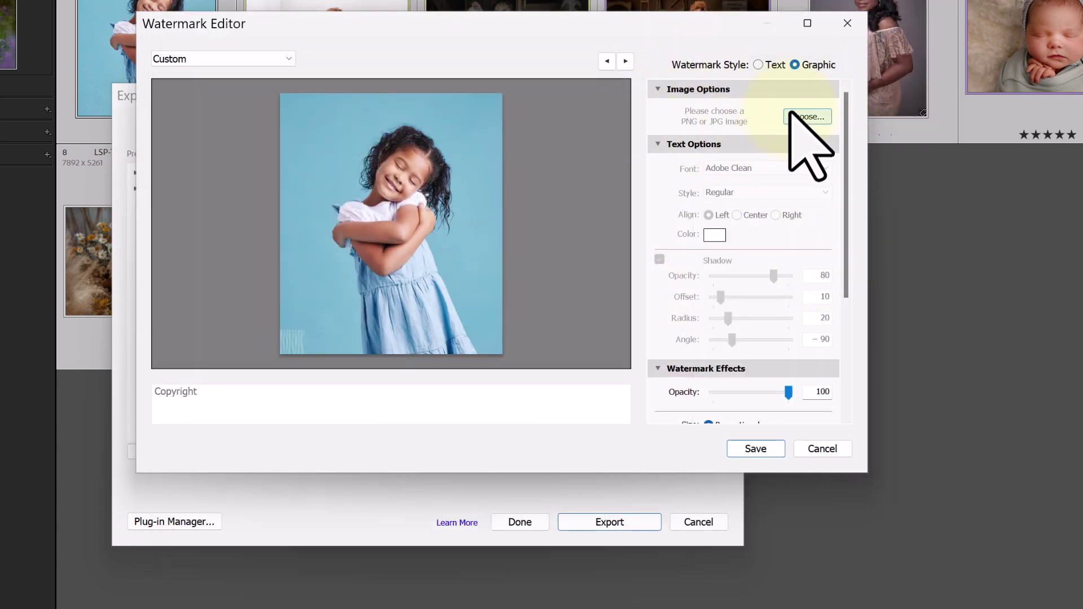
# Enlarge the watermark slightly on the preview photo to a proportional size of about 12.
pyautogui.moveTo(842, 126)
pyautogui.mouseDown()
pyautogui.moveTo(844, 143)
pyautogui.moveTo(837, 135)
pyautogui.mouseUp()
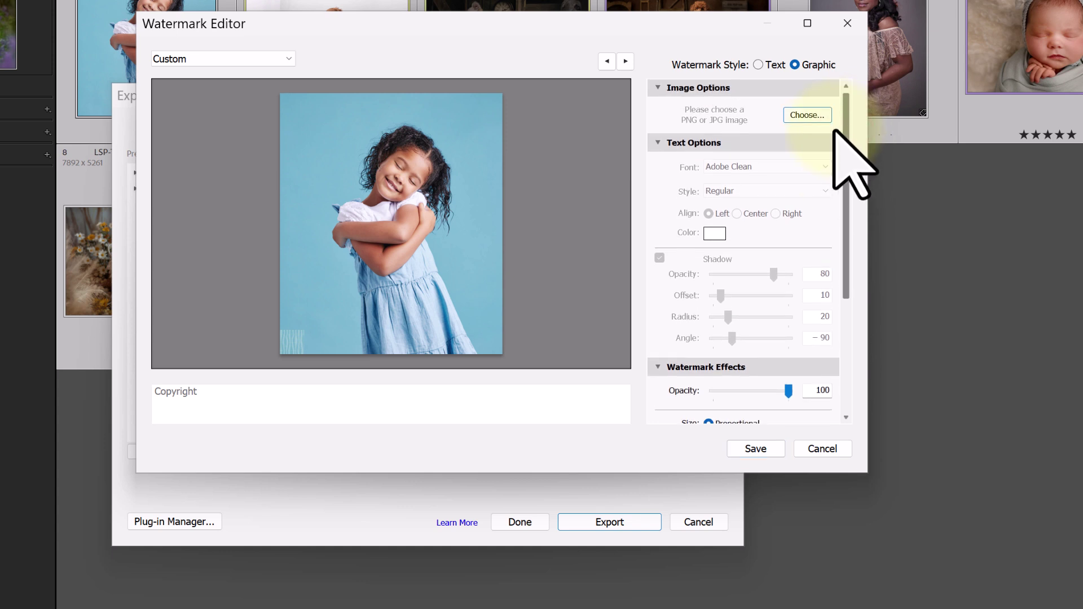
pyautogui.click(303, 339)
pyautogui.click(304, 332)
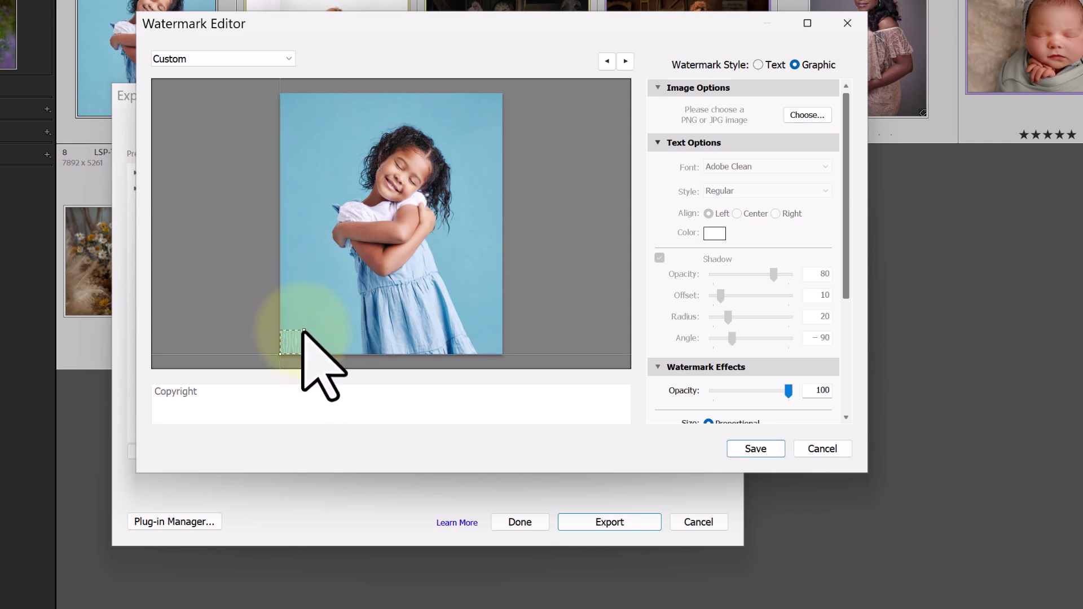
pyautogui.click(303, 331)
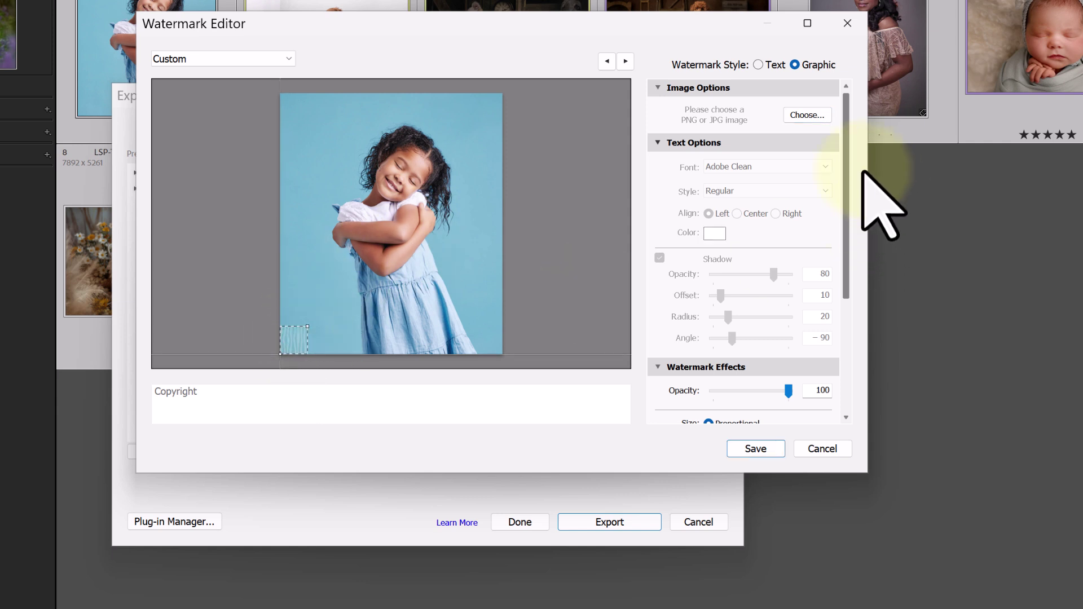
# Try the Fit size for the watermark and set it to Fill so it covers the whole photo.
pyautogui.moveTo(845, 163); pyautogui.dragTo(838, 295)
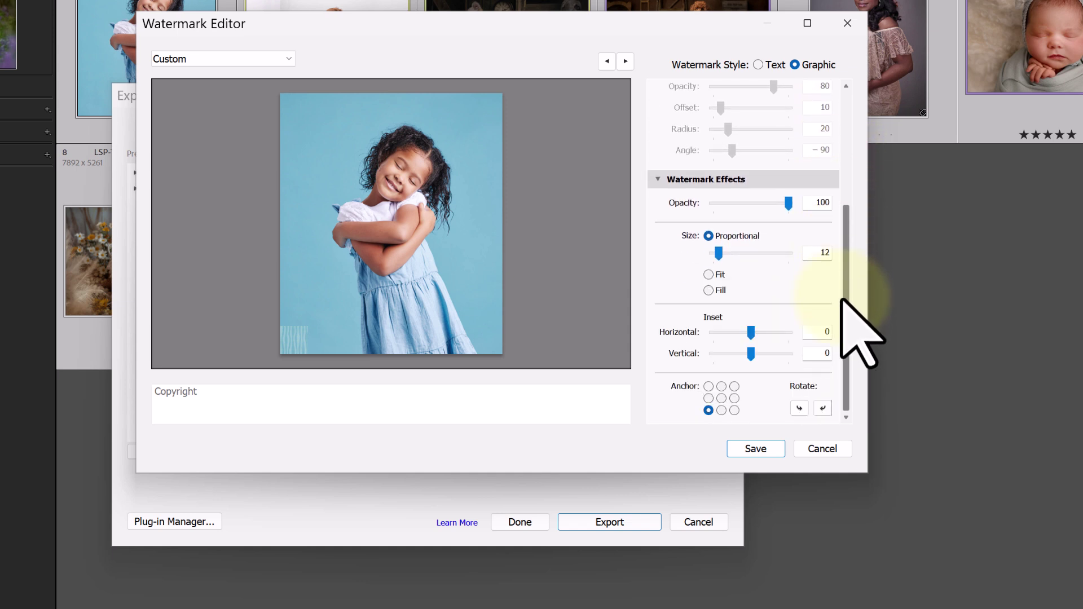
pyautogui.click(706, 274)
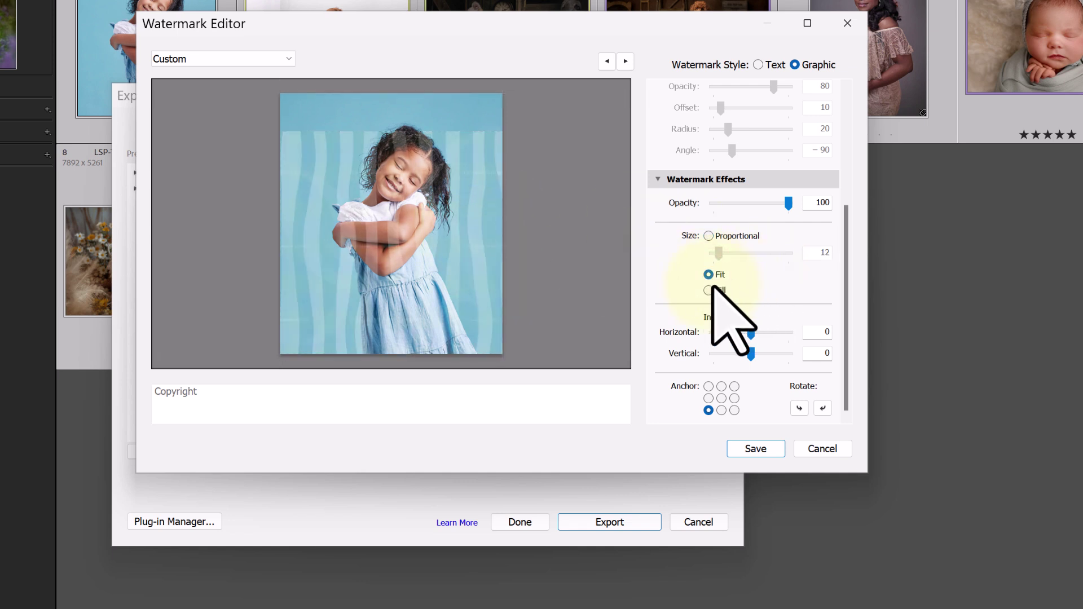
pyautogui.click(709, 290)
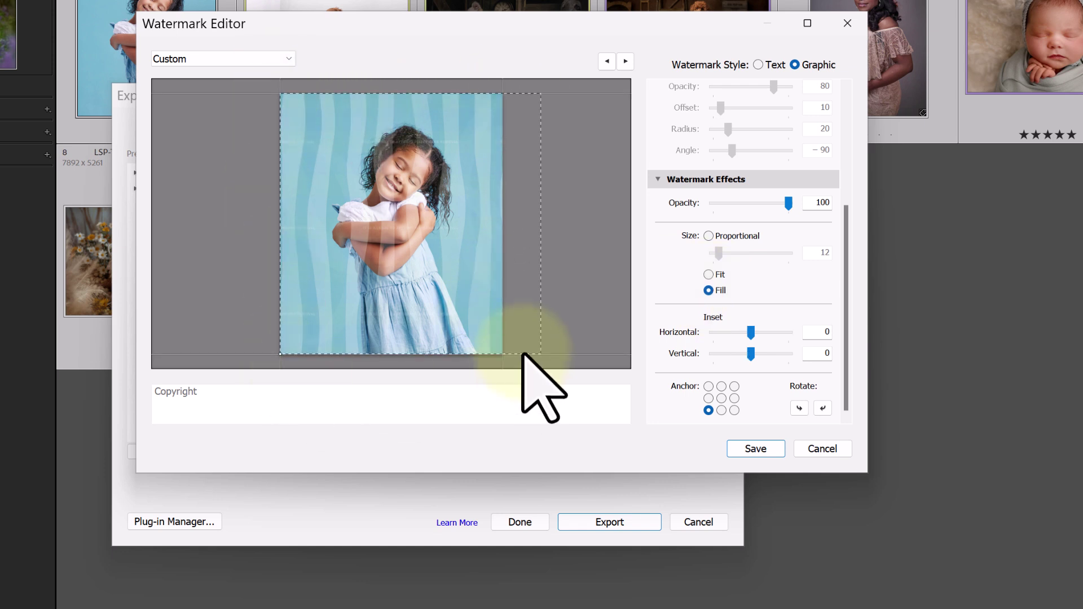
# Try lower and full watermark opacity and set the opacity to 90.
pyautogui.moveTo(789, 202)
pyautogui.mouseDown()
pyautogui.moveTo(703, 194)
pyautogui.moveTo(800, 206)
pyautogui.mouseUp()
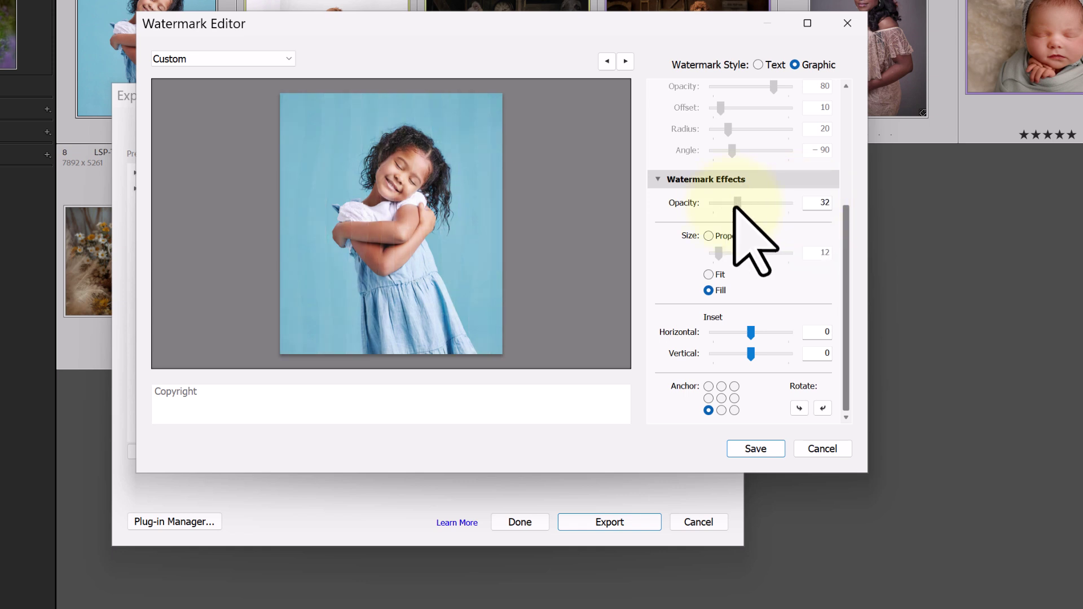
pyautogui.click(790, 204)
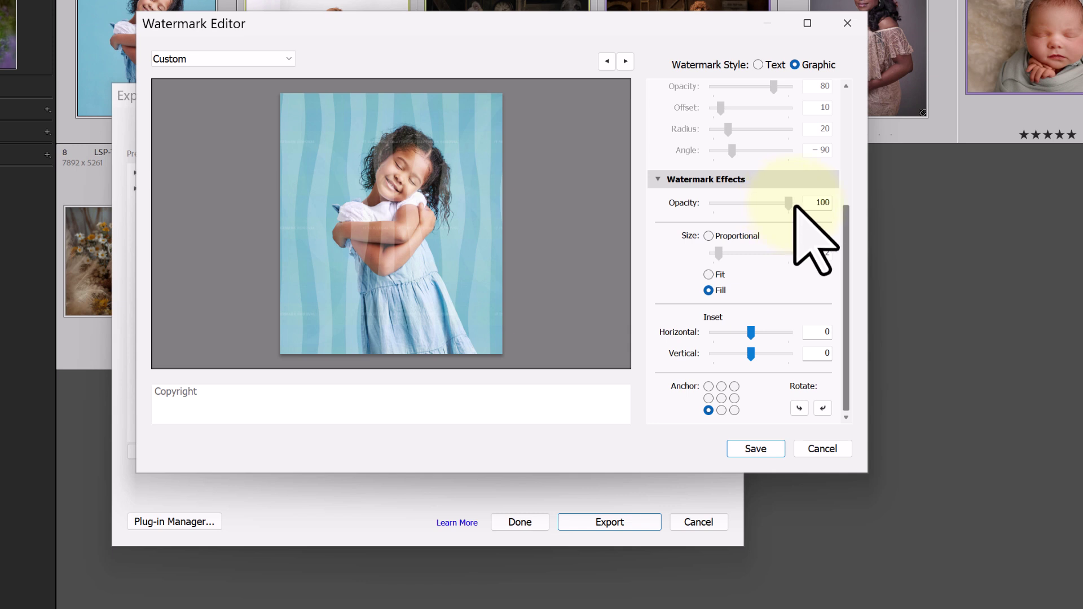
pyautogui.moveTo(782, 201); pyautogui.dragTo(767, 201)
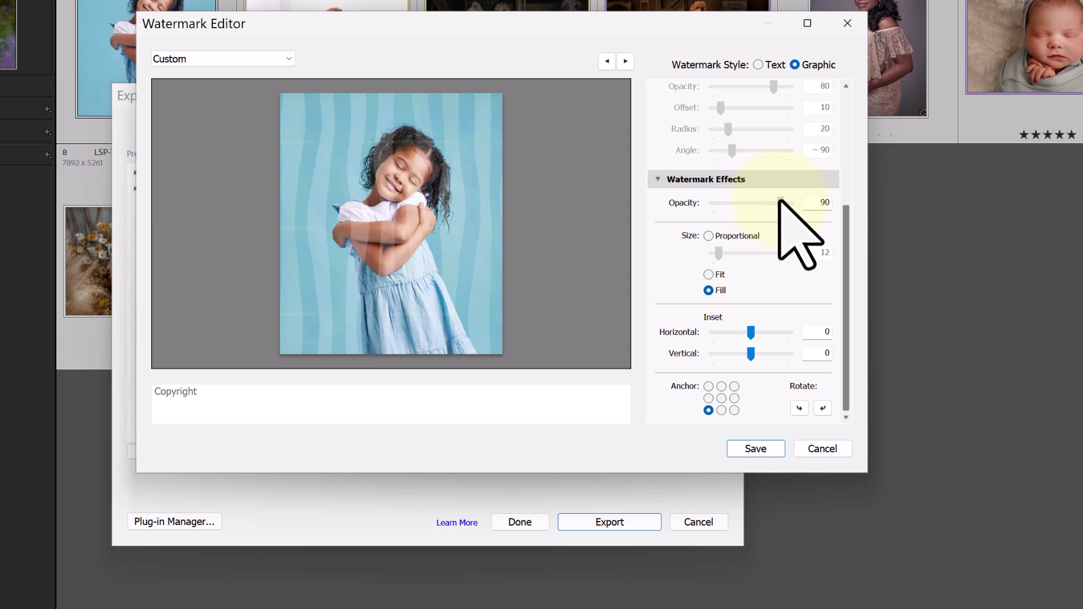
pyautogui.click(842, 225)
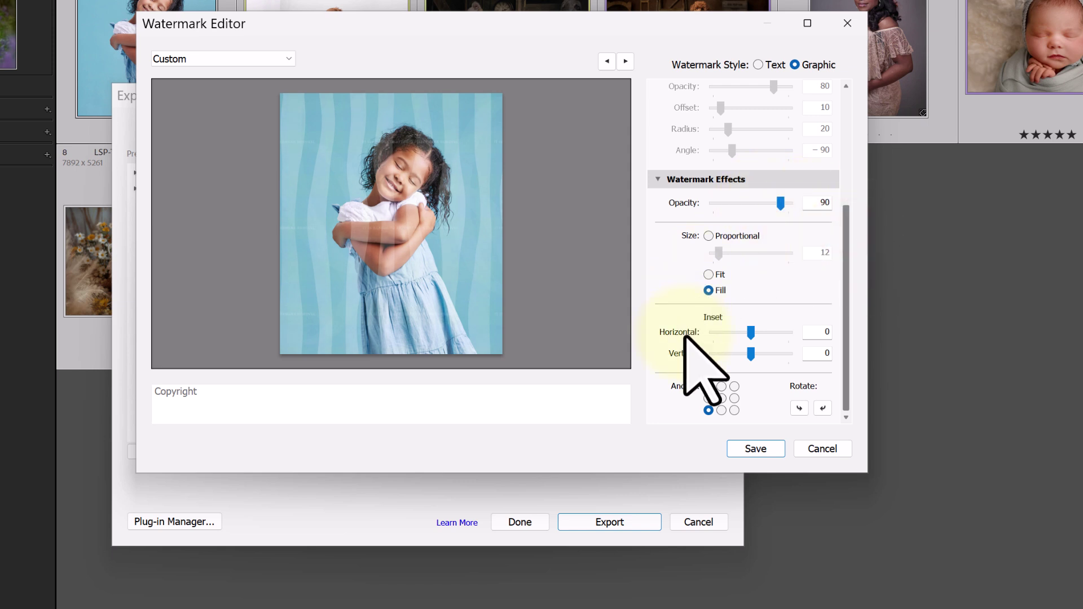
# Anchor the watermark to the bottom centre of the photo.
pyautogui.click(721, 410)
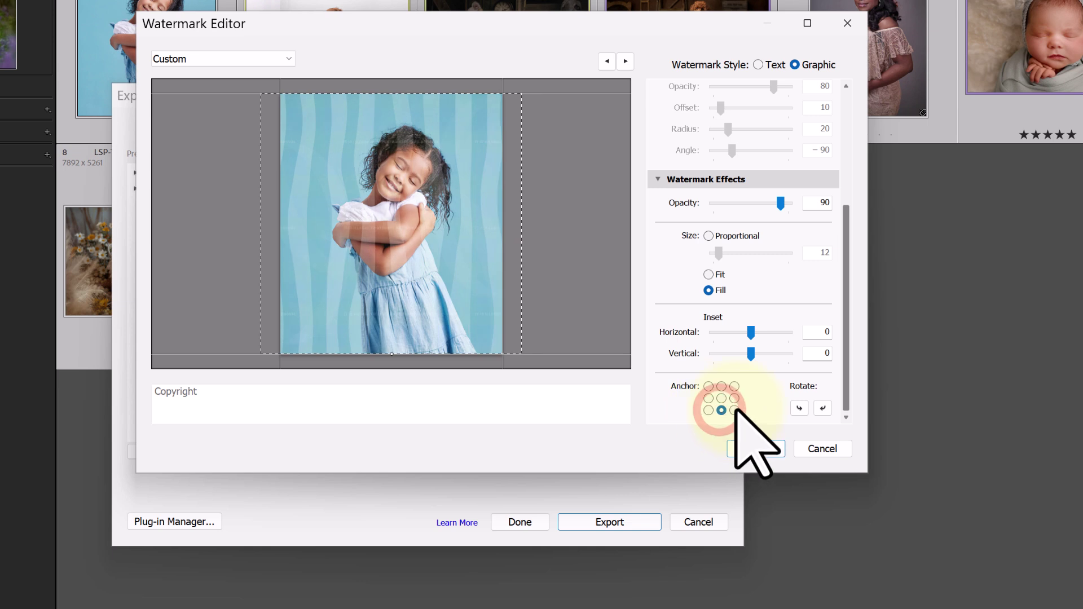
pyautogui.click(722, 387)
pyautogui.click(721, 410)
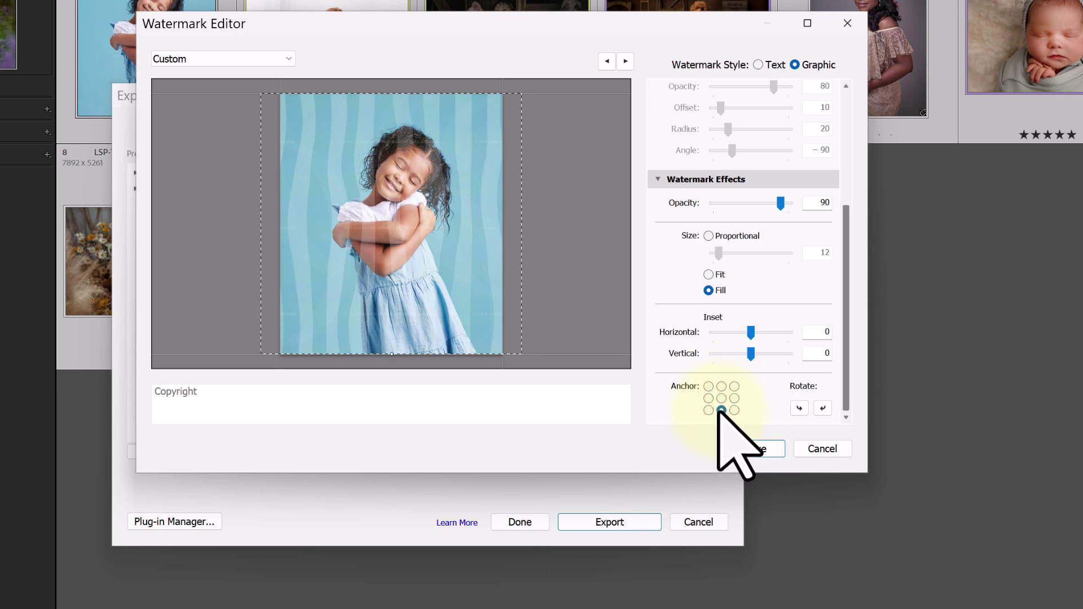
# Try different horizontal and vertical insets for the watermark and reset both to 0.
pyautogui.click(763, 332)
pyautogui.click(735, 355)
pyautogui.moveTo(732, 357); pyautogui.dragTo(758, 358)
pyautogui.click(822, 355)
pyautogui.write('0')
pyautogui.click(812, 332)
pyautogui.write('0')
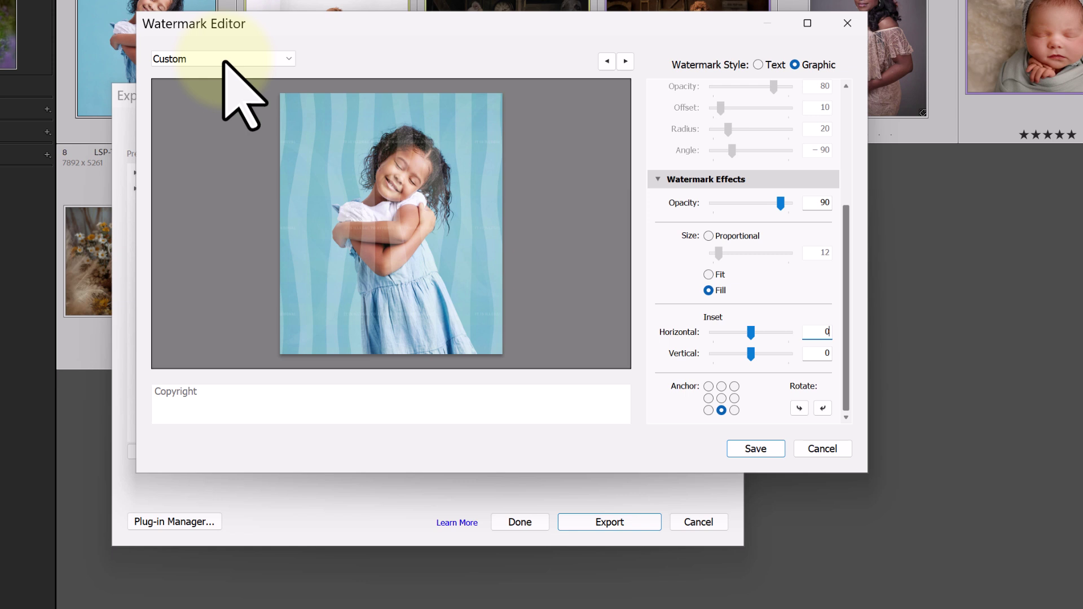
# Save the watermark settings as a new preset named "MY WATERMARK PROTECT - LSP Wavey" and close the Watermark Editor.
pyautogui.click(223, 58)
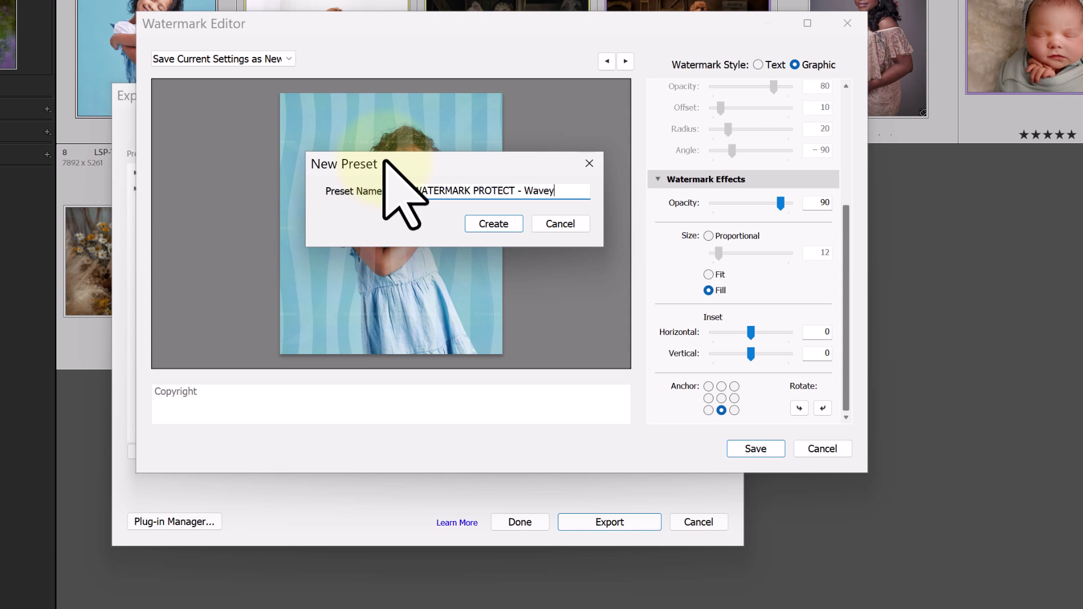
pyautogui.click(518, 190)
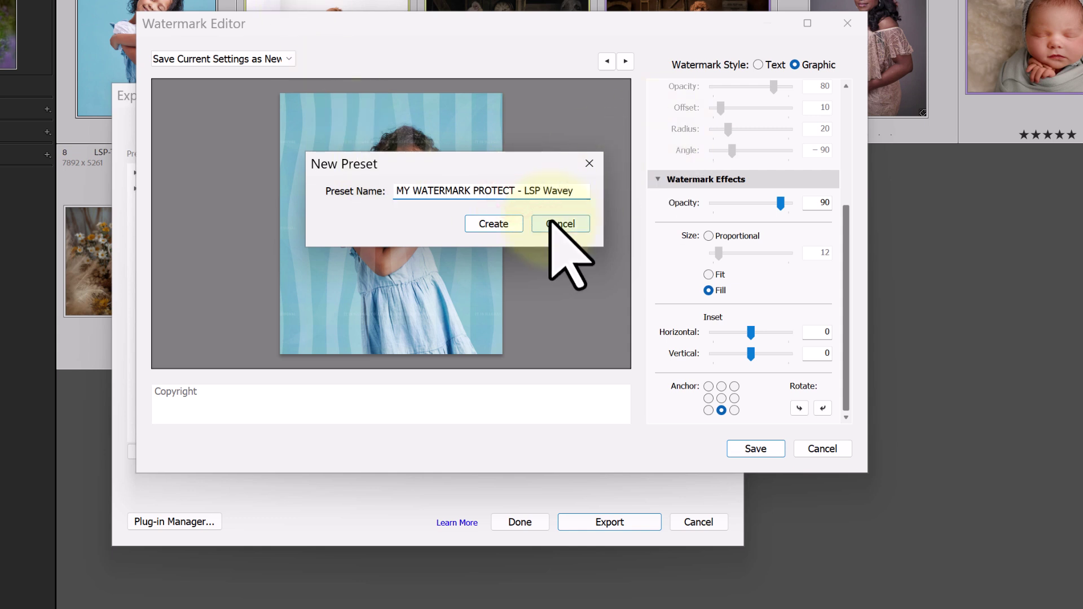
pyautogui.moveTo(482, 163); pyautogui.dragTo(451, 151)
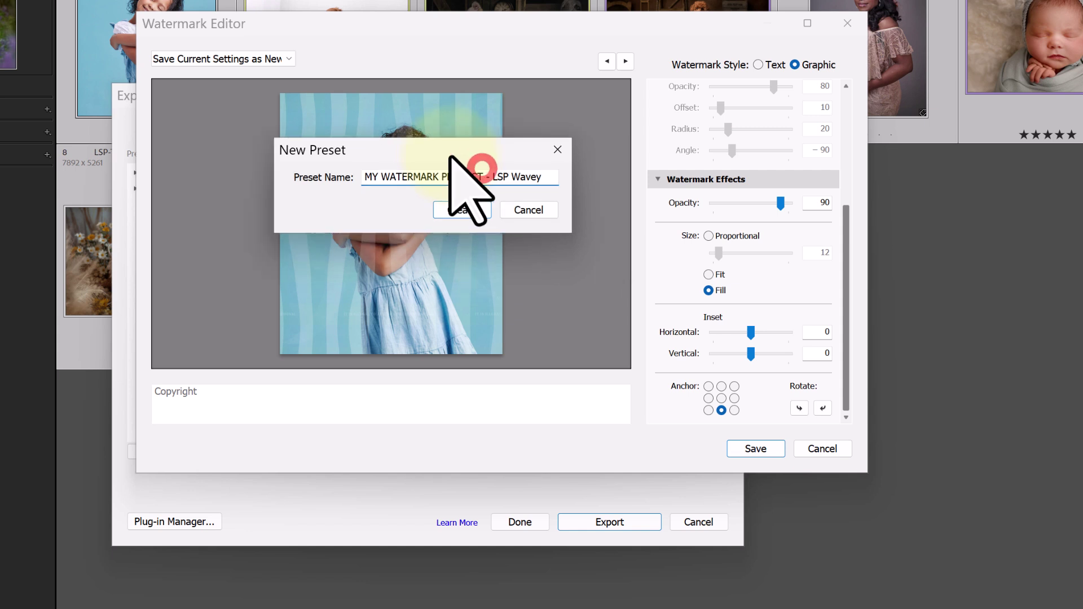
pyautogui.click(451, 210)
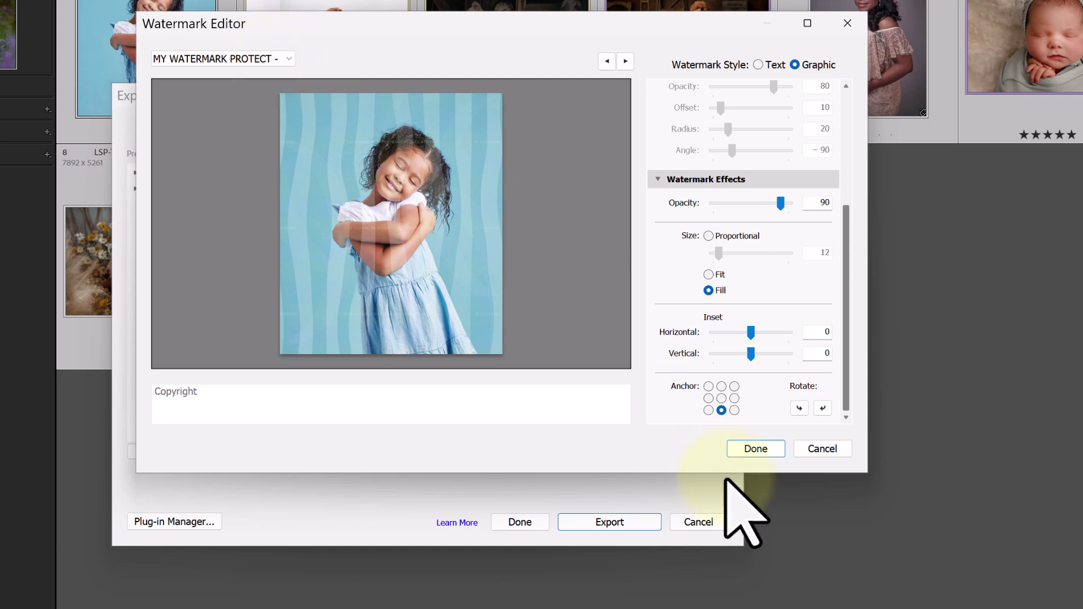
pyautogui.click(756, 449)
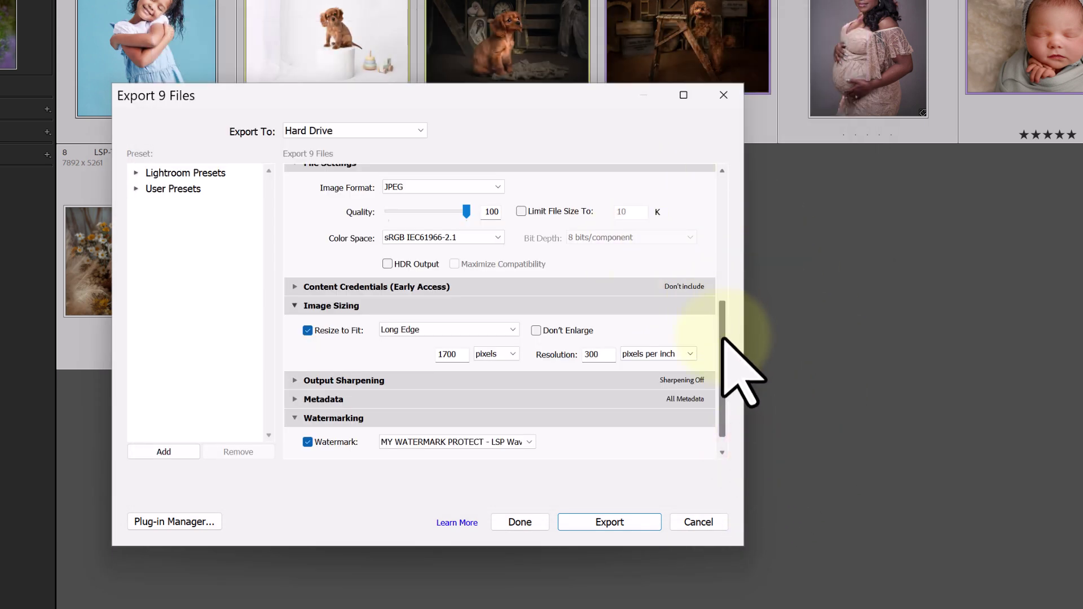
# Check that the new watermark preset is chosen in the Watermarking settings and export the nine files.
pyautogui.moveTo(721, 322); pyautogui.dragTo(722, 332)
pyautogui.click(491, 423)
pyautogui.click(546, 427)
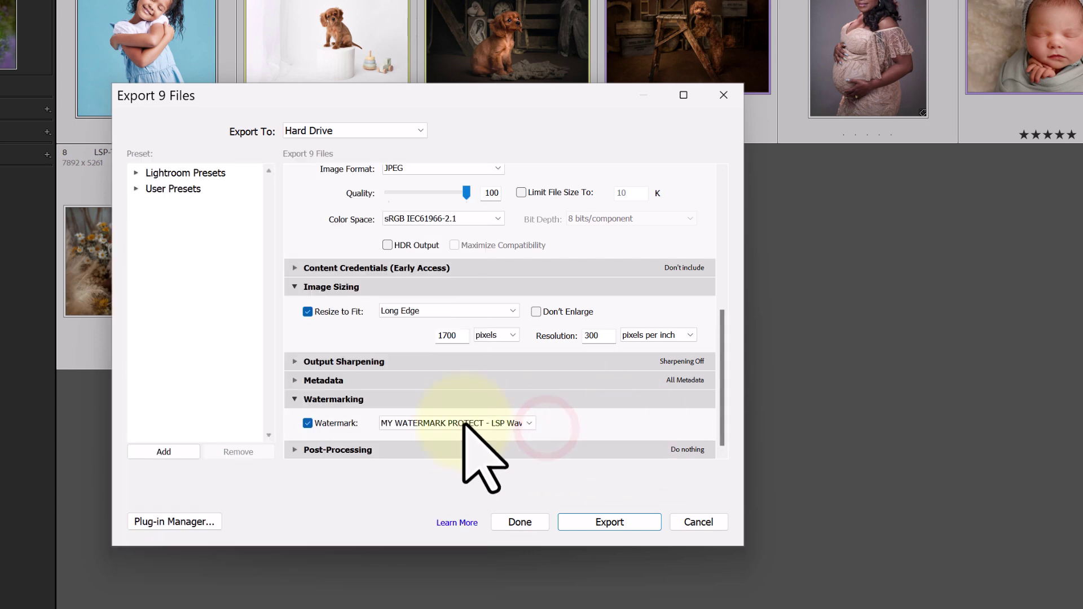
pyautogui.click(570, 521)
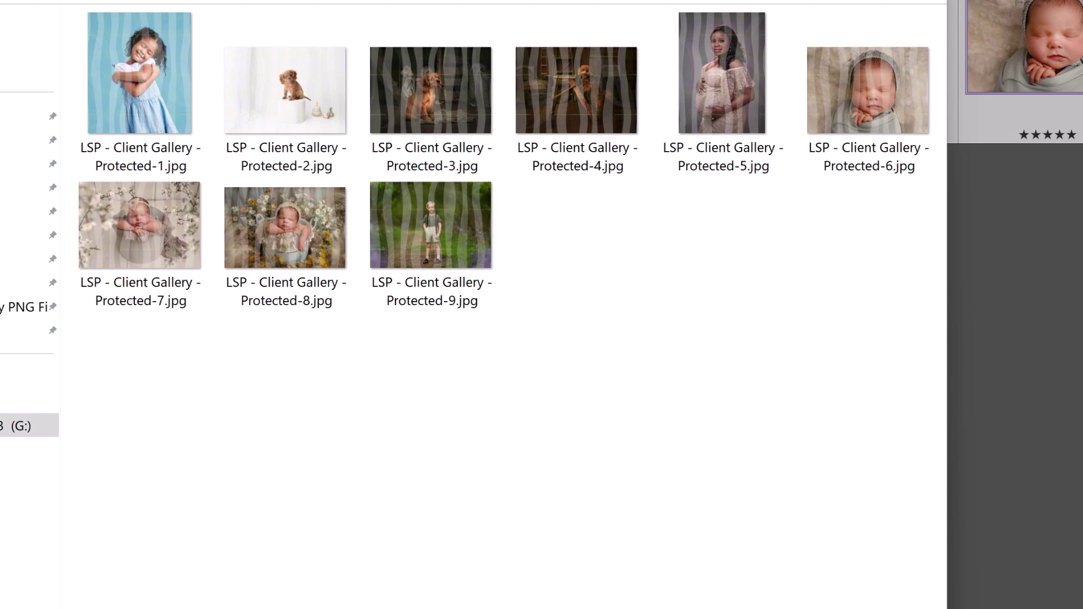
# Examine the wavey watermark on the exported Client Gallery JPEGs in the output folder and return to Lightroom.
pyautogui.click(906, 145)
pyautogui.click(768, 115)
pyautogui.click(603, 106)
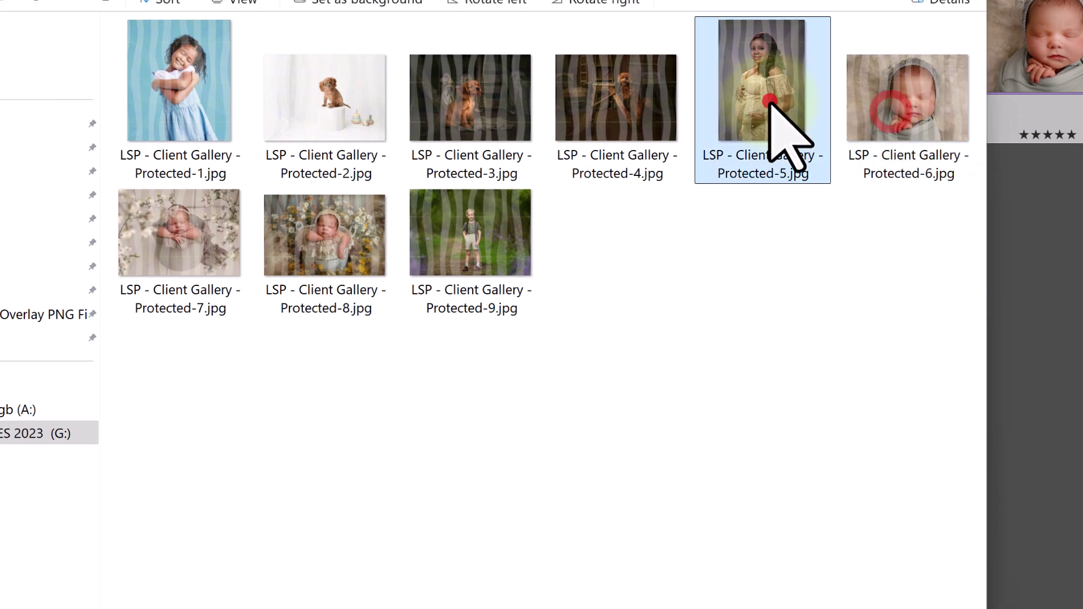
pyautogui.click(443, 96)
pyautogui.click(303, 92)
pyautogui.click(310, 223)
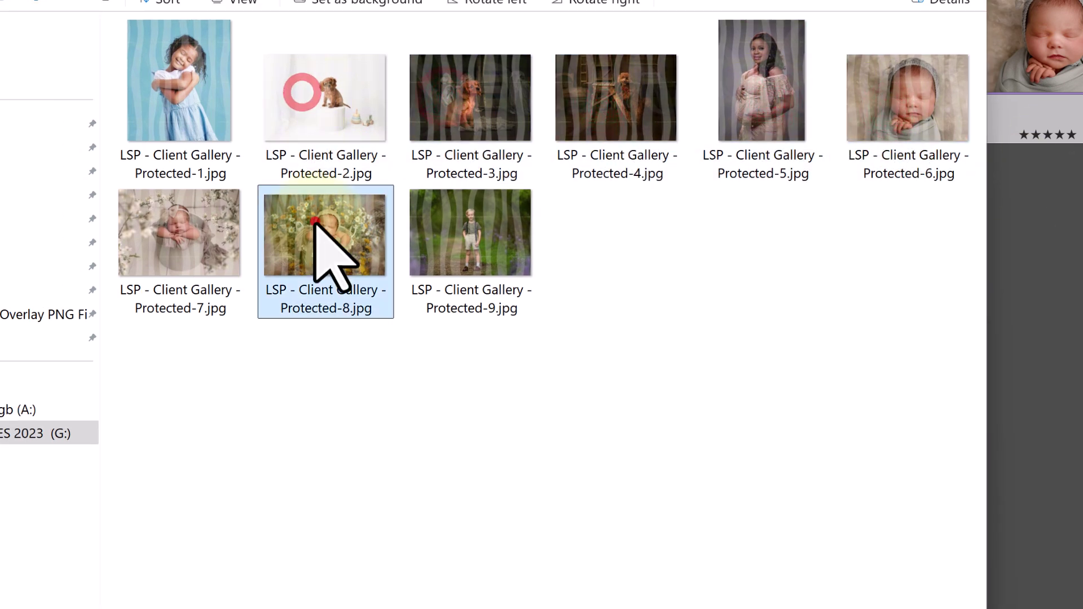
pyautogui.click(447, 222)
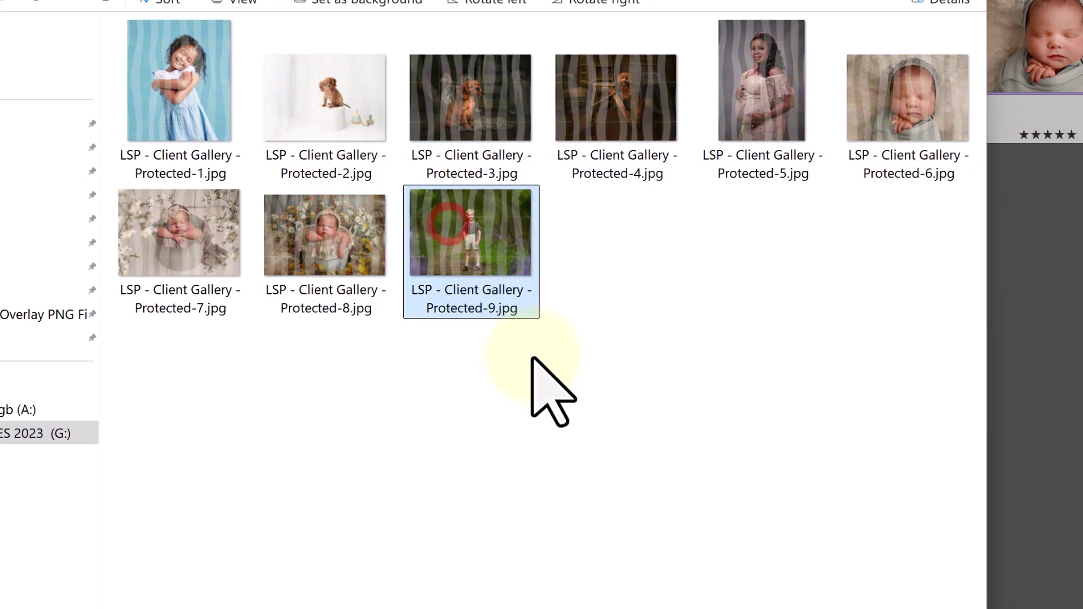
pyautogui.click(658, 235)
pyautogui.click(1051, 273)
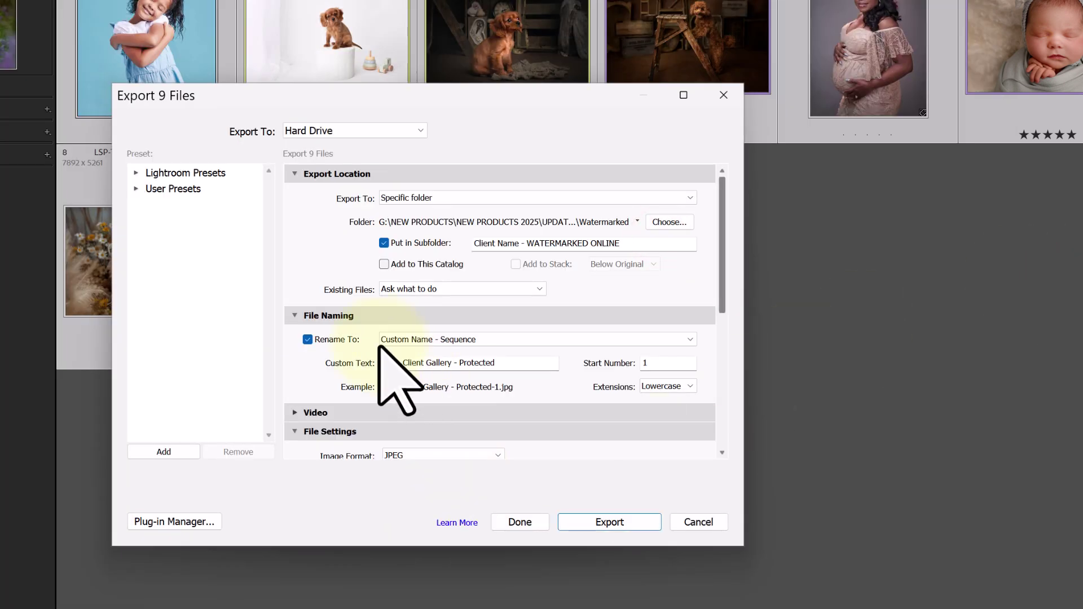
# Reopen the Watermark Editor from the export settings with the "MY WATERMARK PROTECT - LSP Wavey" preset.
pyautogui.scroll(-5, 595, 338)
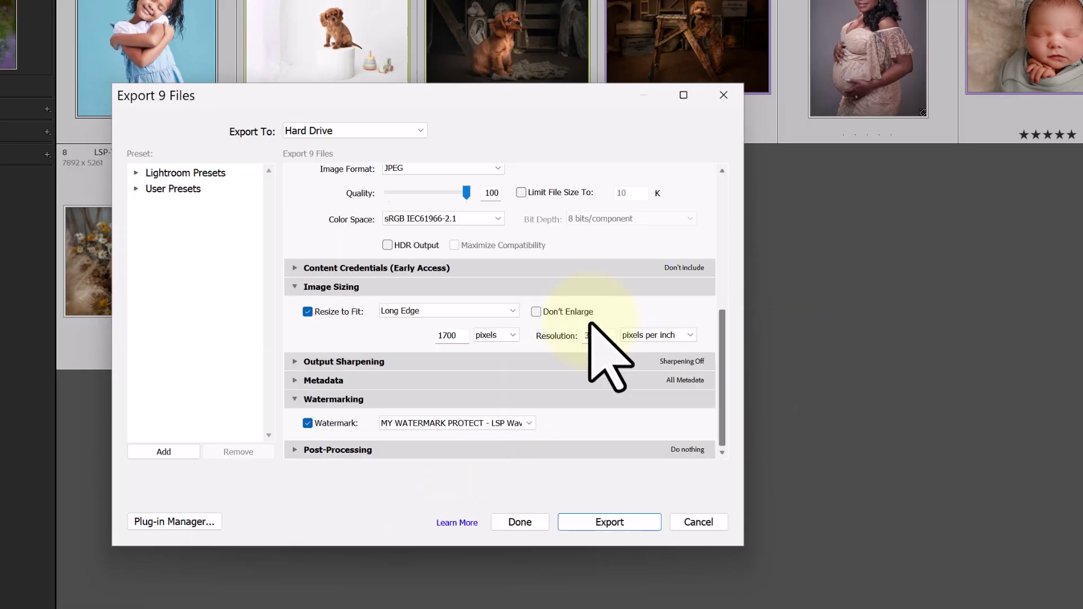
pyautogui.click(447, 423)
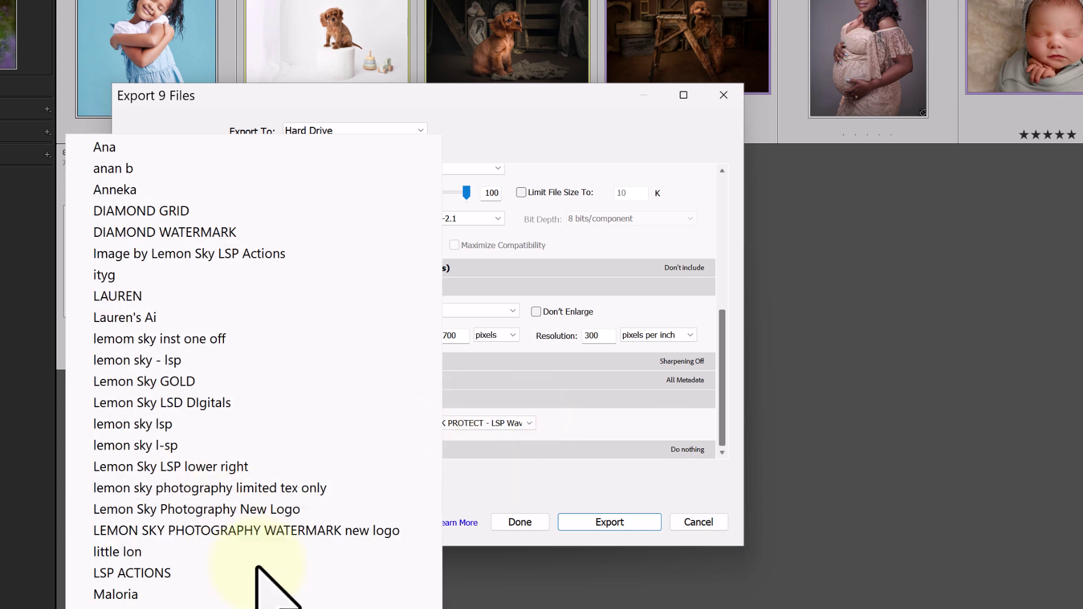
pyautogui.click(170, 607)
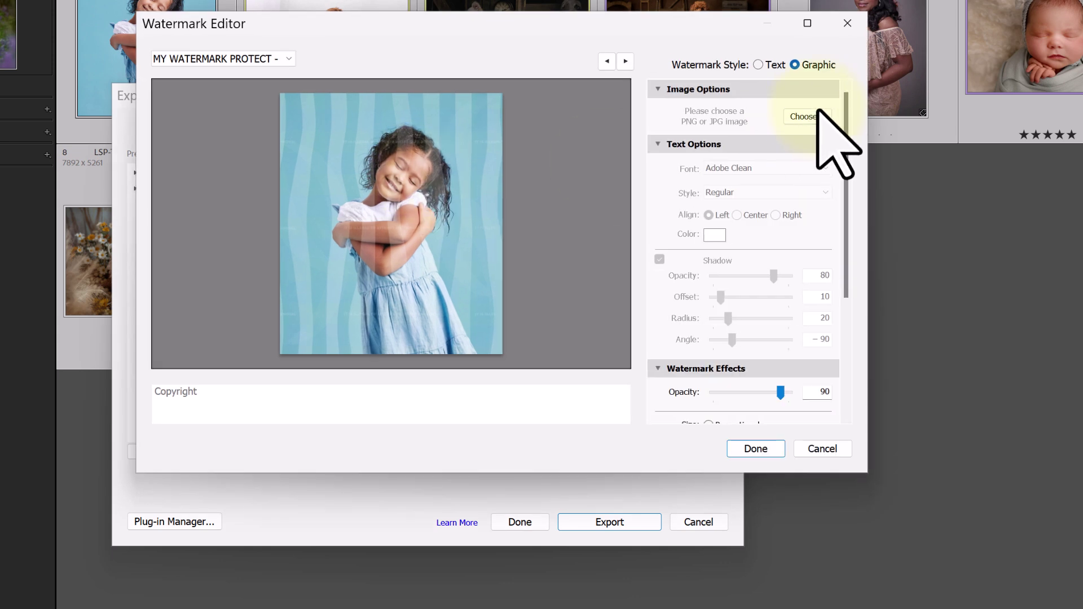
# Load "LSP - AntiAI wm _ 3 Secure.png" as the watermark graphic and set its opacity to 75.
pyautogui.click(810, 115)
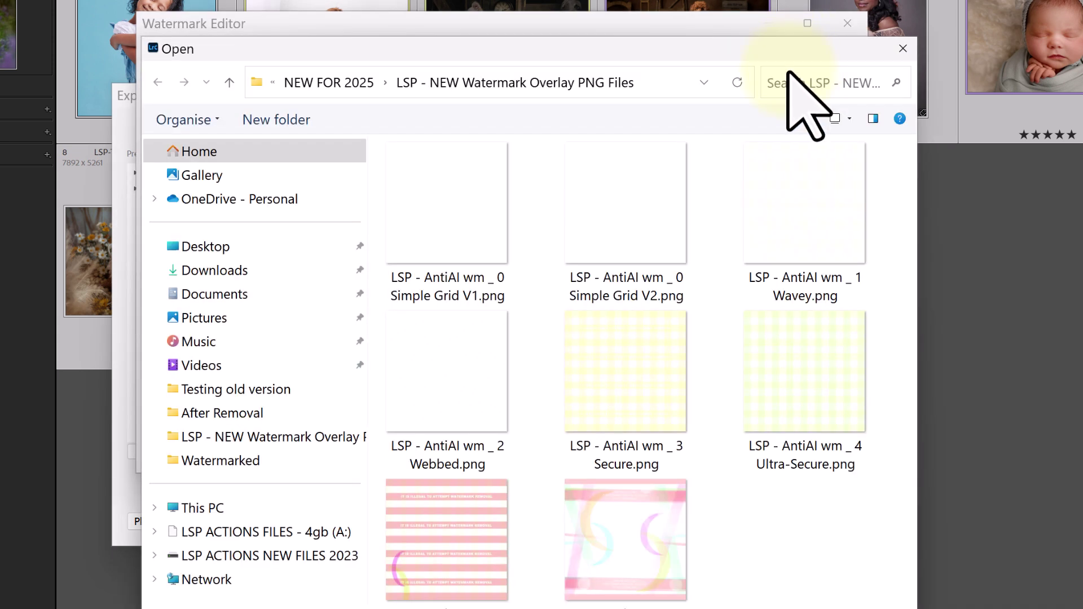
pyautogui.doubleClick(592, 416)
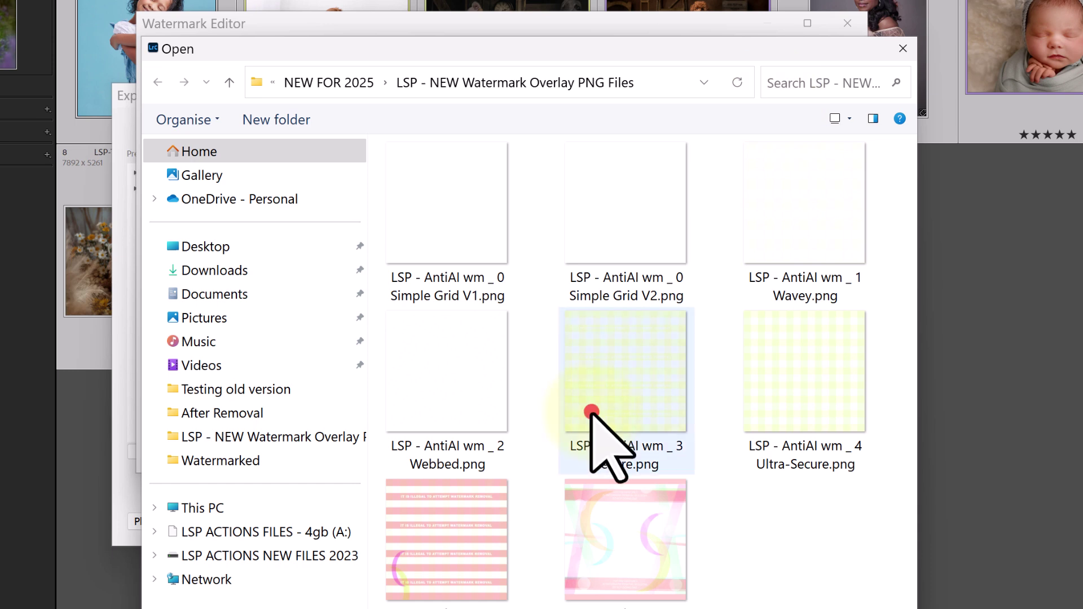
pyautogui.moveTo(841, 150); pyautogui.dragTo(841, 295)
pyautogui.moveTo(781, 203); pyautogui.dragTo(796, 224)
pyautogui.click(791, 205)
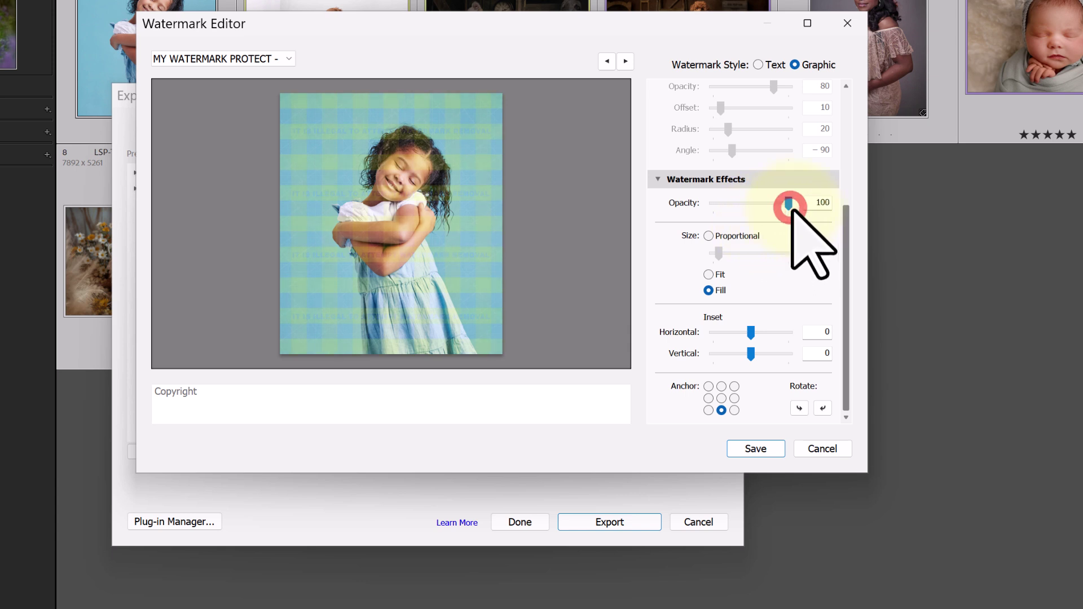
pyautogui.moveTo(794, 207); pyautogui.dragTo(767, 216)
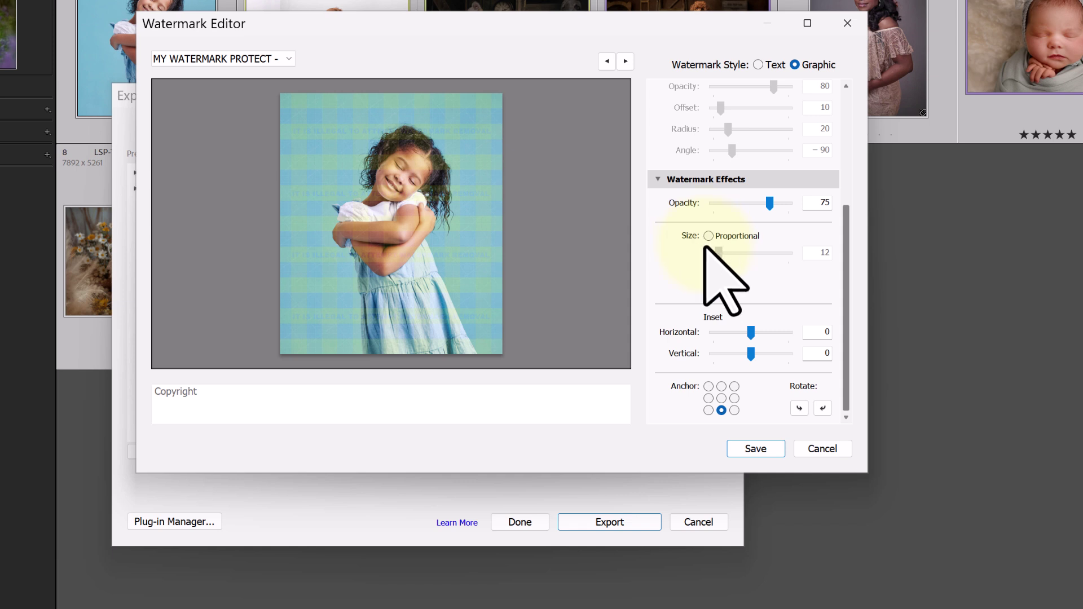
# Size the secure watermark to fill the image and anchor it at the bottom centre.
pyautogui.click(708, 290)
pyautogui.click(842, 251)
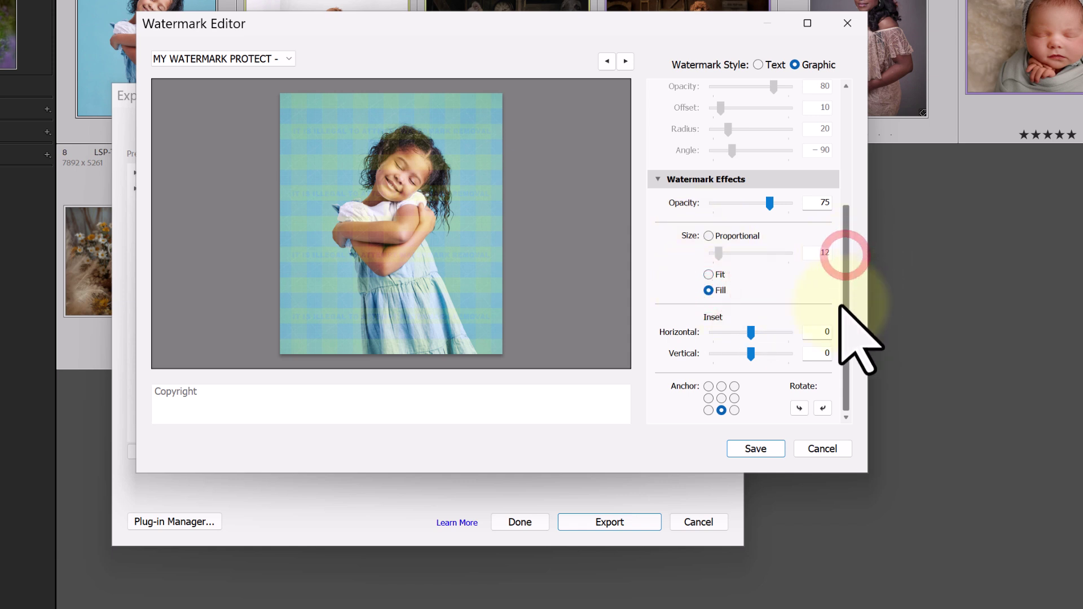
pyautogui.click(721, 410)
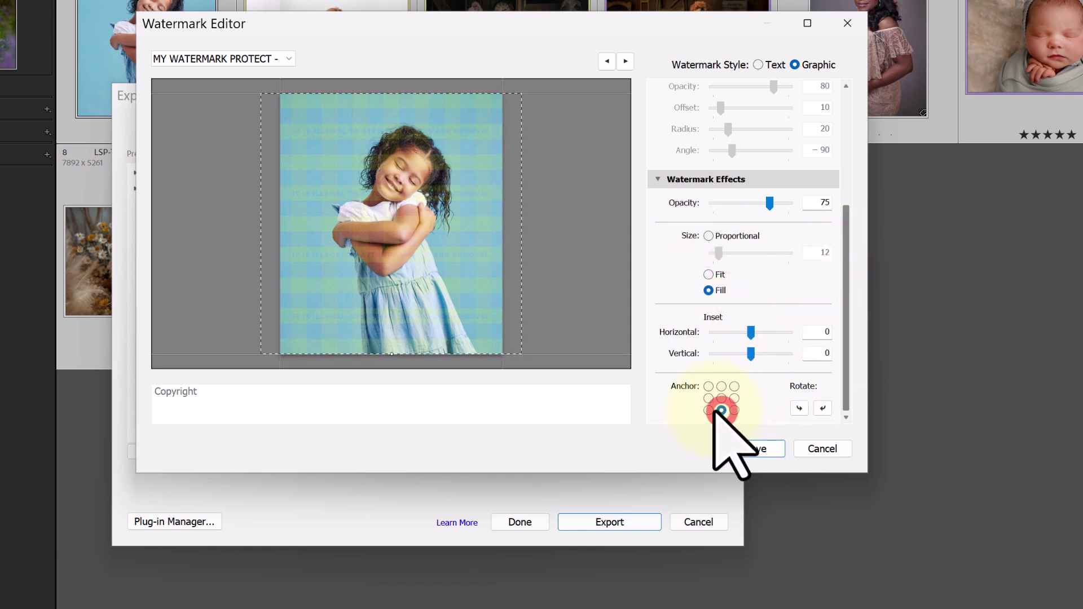
# Save the watermark as a new preset named "My Watermark - Secure LSP gallery" and export the nine files.
pyautogui.click(745, 443)
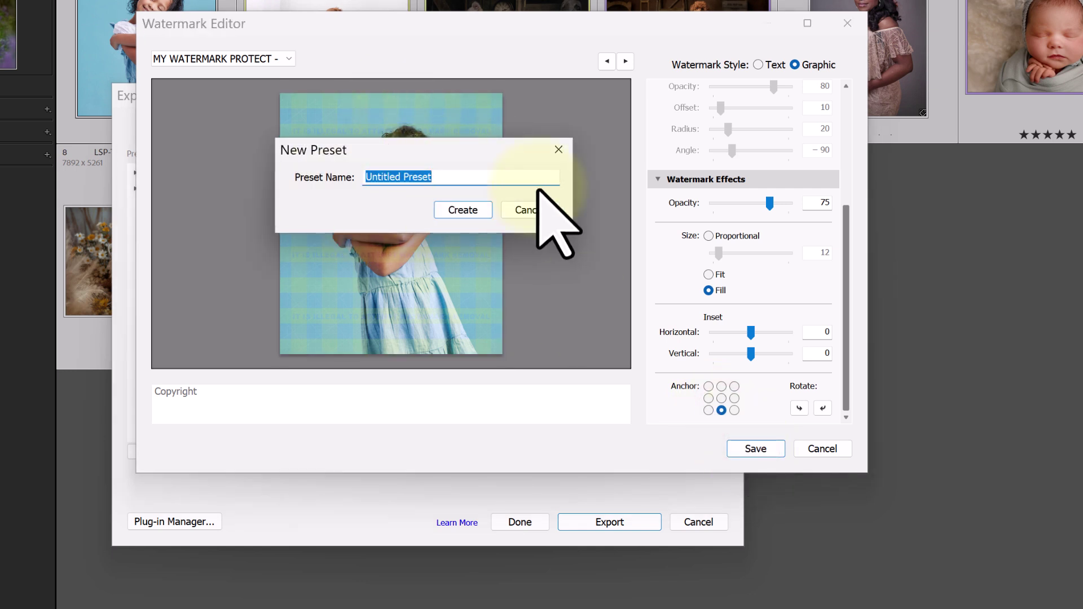
pyautogui.write('My')
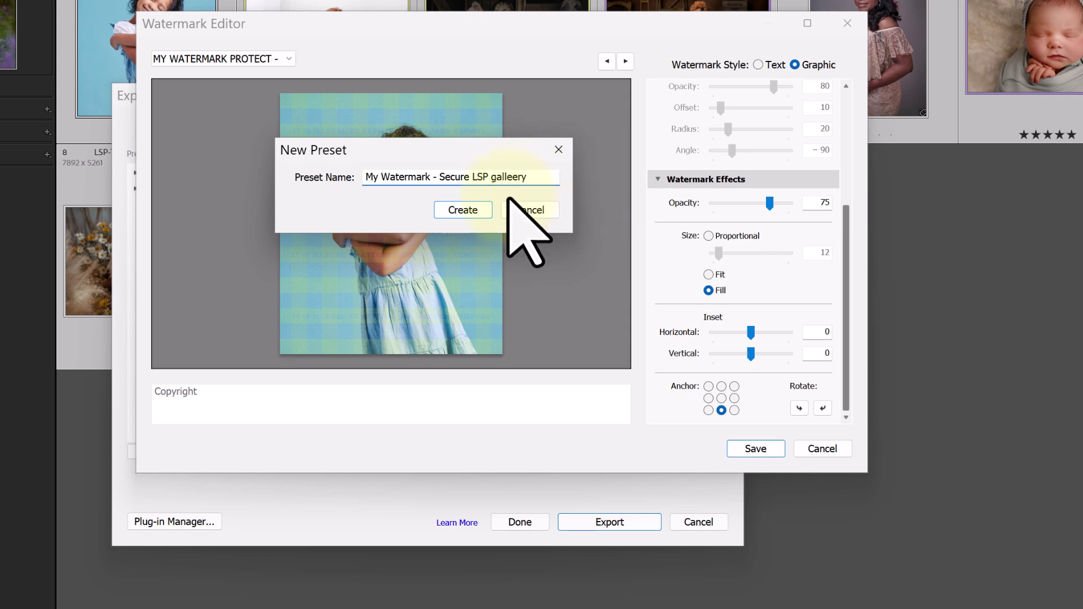
pyautogui.click(464, 211)
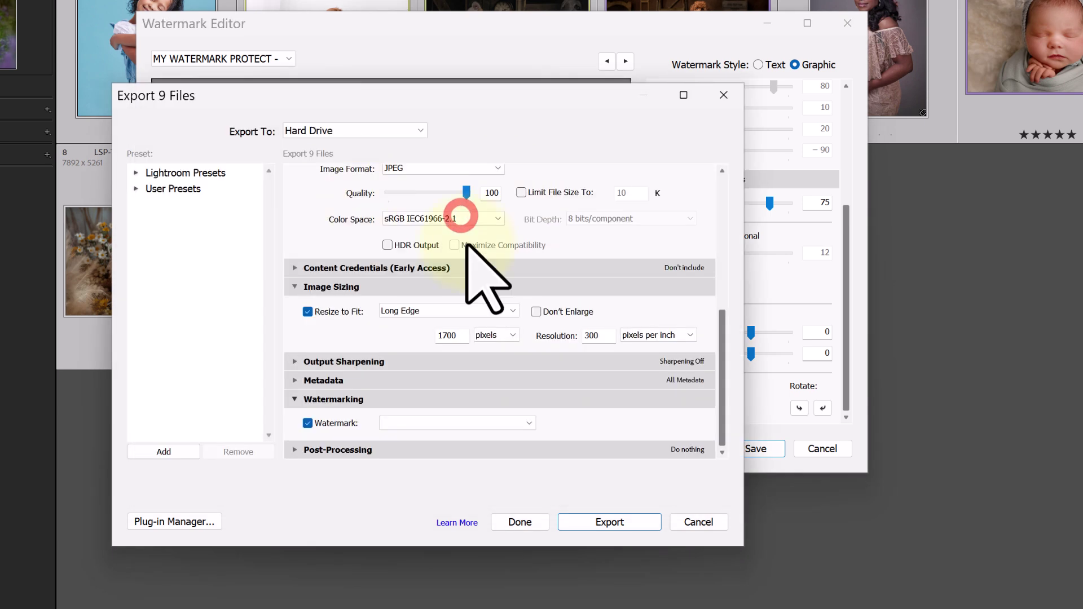
pyautogui.click(590, 527)
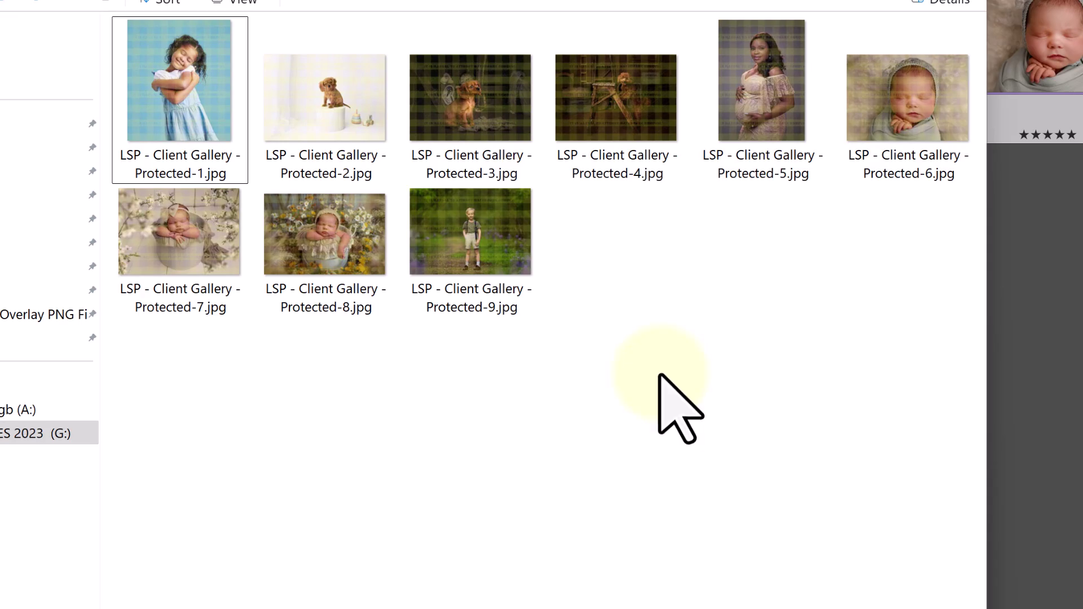
# Open "LSP - Client Gallery - Protected-9.jpg" in Photoshop and examine its secure watermark with the interface panels hidden.
pyautogui.click(630, 209)
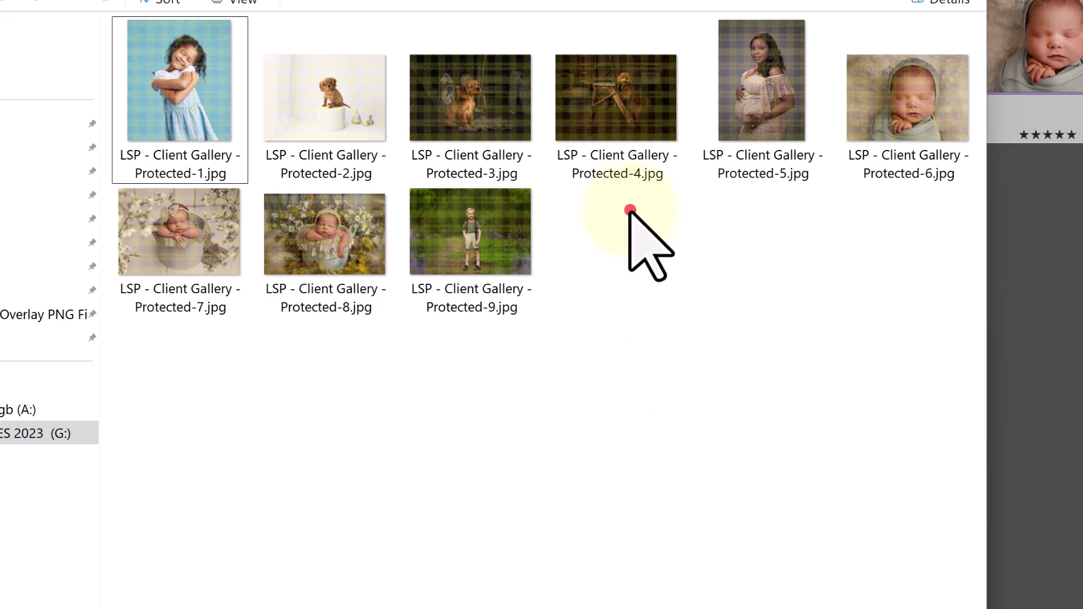
pyautogui.doubleClick(479, 262)
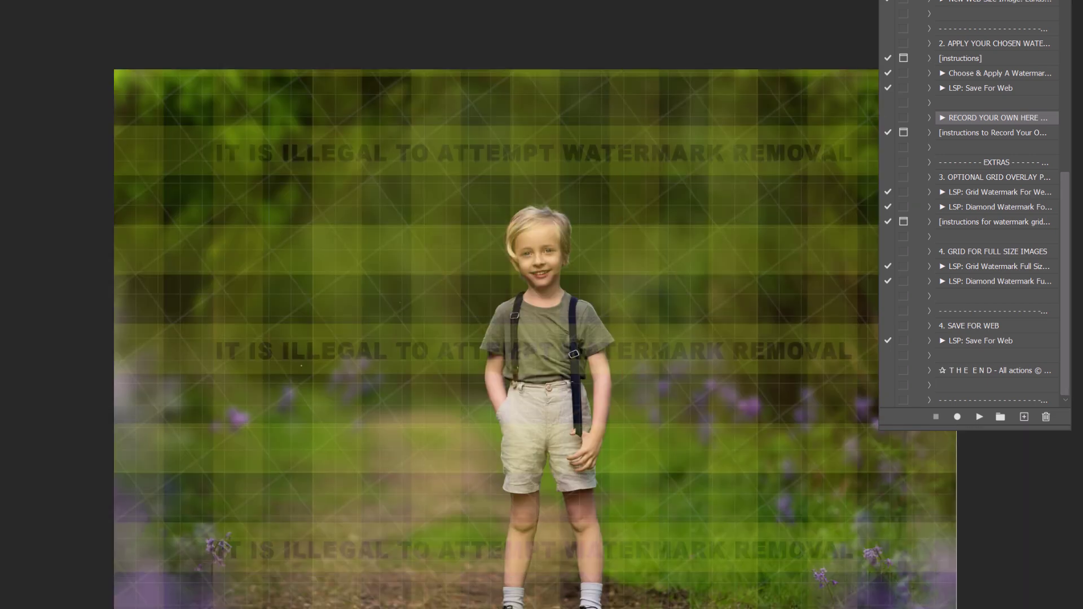
pyautogui.press('Tab')
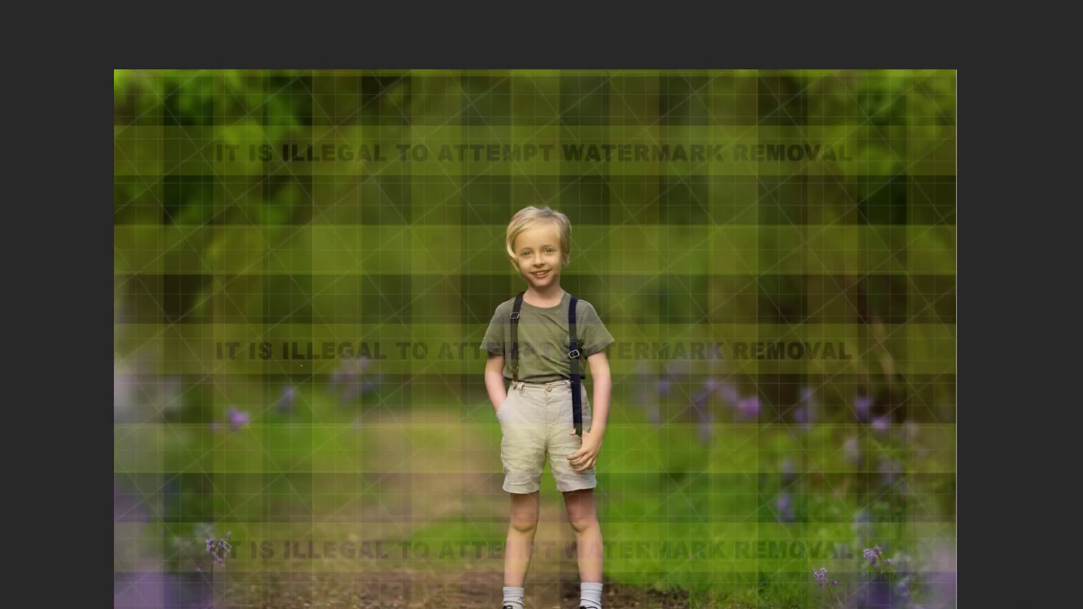
pyautogui.click(538, 274)
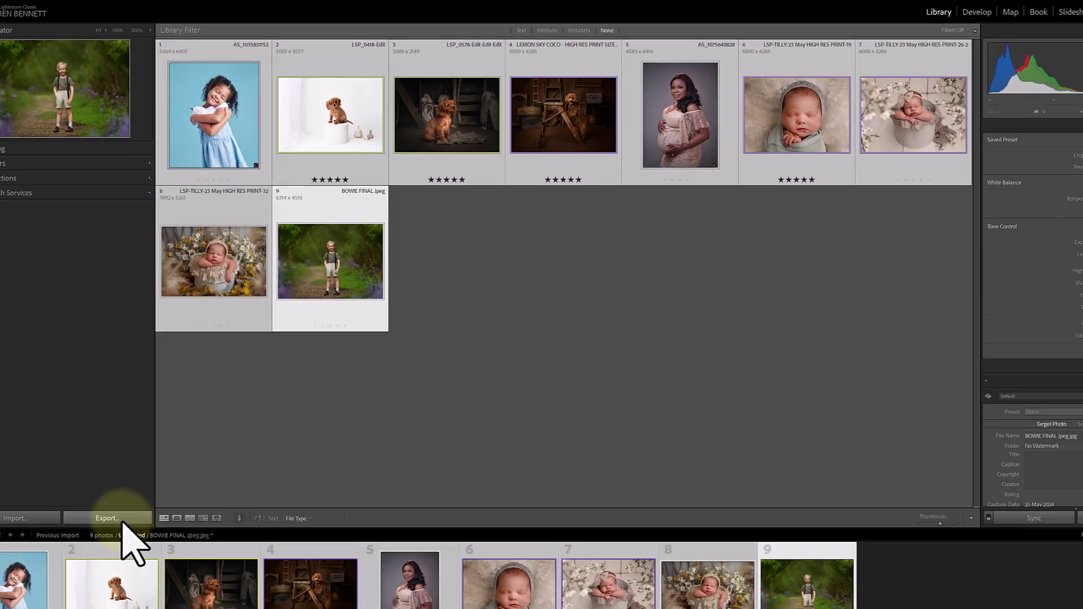
# Return to Lightroom Classic, review the saved watermark presets and Watermark Editor from the export settings, and close both without exporting.
pyautogui.click(116, 527)
pyautogui.moveTo(563, 259); pyautogui.dragTo(562, 369)
pyautogui.click(440, 353)
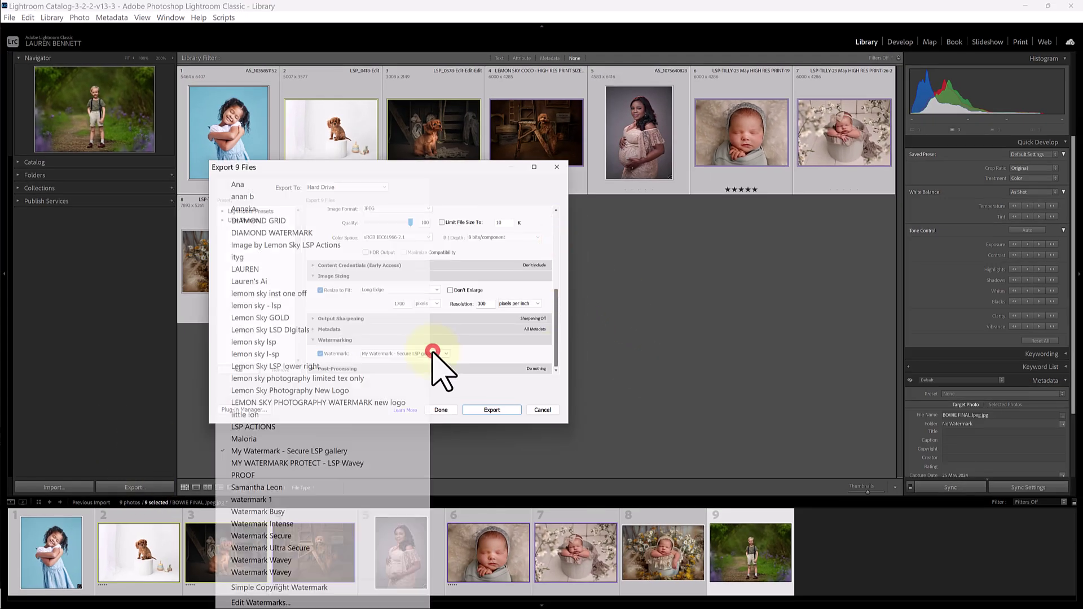
pyautogui.click(303, 603)
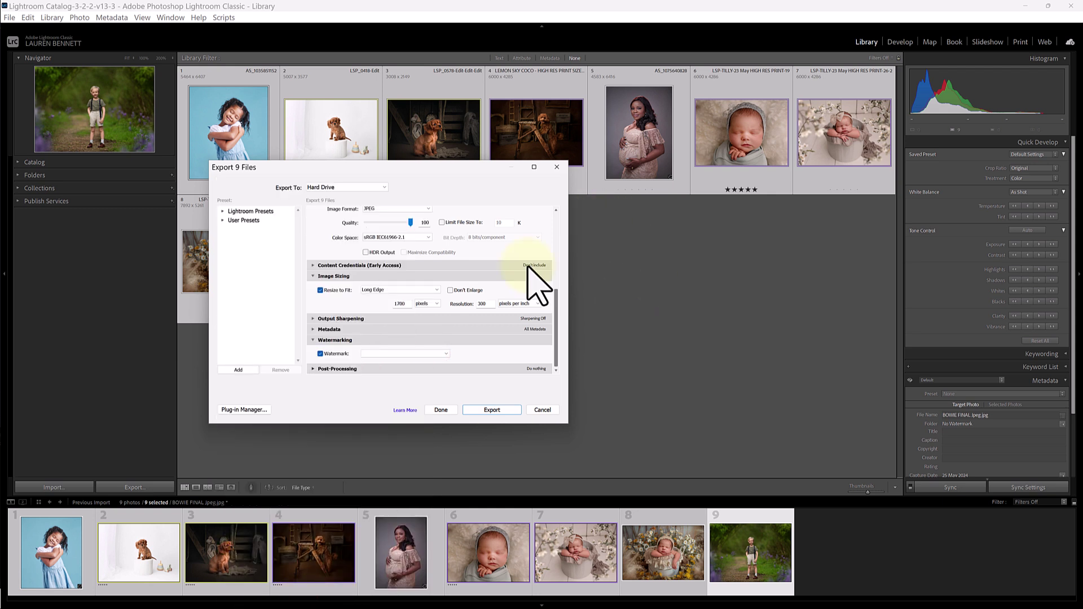
pyautogui.click(381, 353)
pyautogui.click(582, 368)
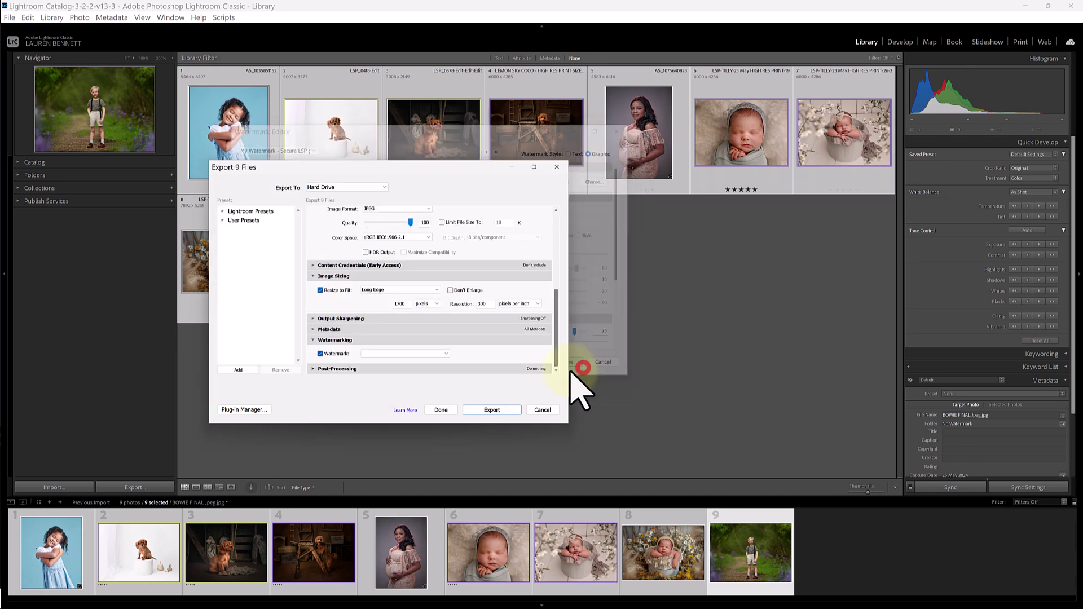
pyautogui.click(542, 410)
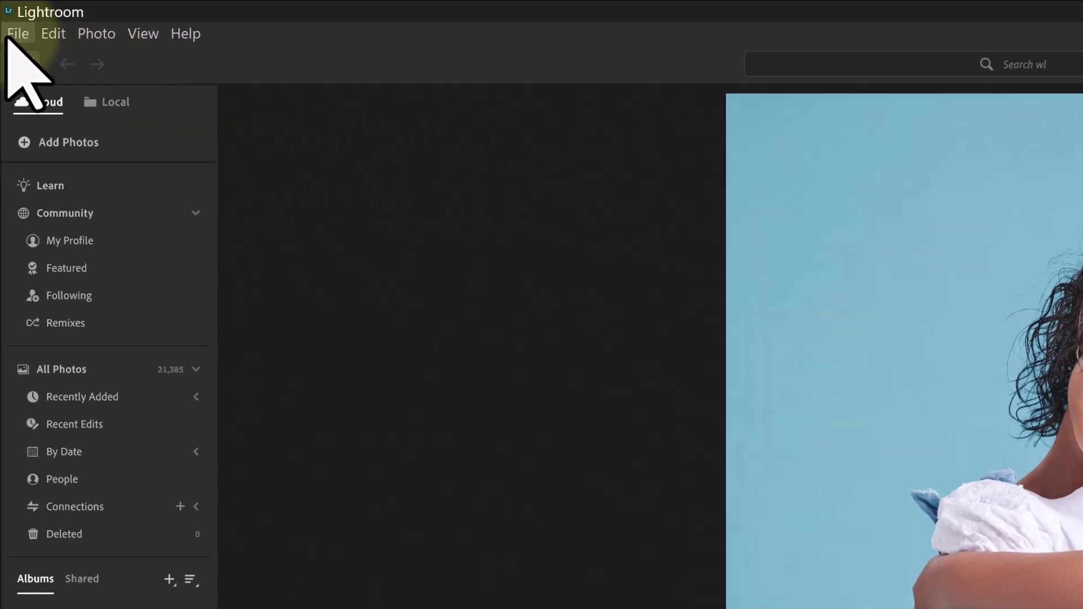
# Switch to Lightroom and configure the nine-photo export with custom dimensions of 1700 pixels on the long side and 80% quality.
pyautogui.click(10, 35)
pyautogui.click(65, 138)
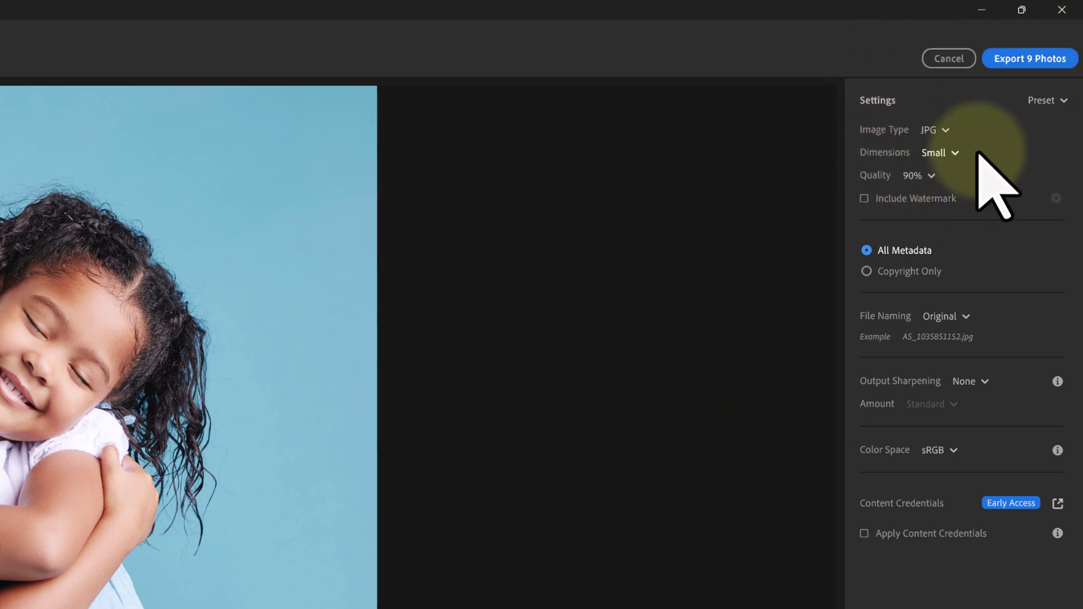
pyautogui.click(945, 159)
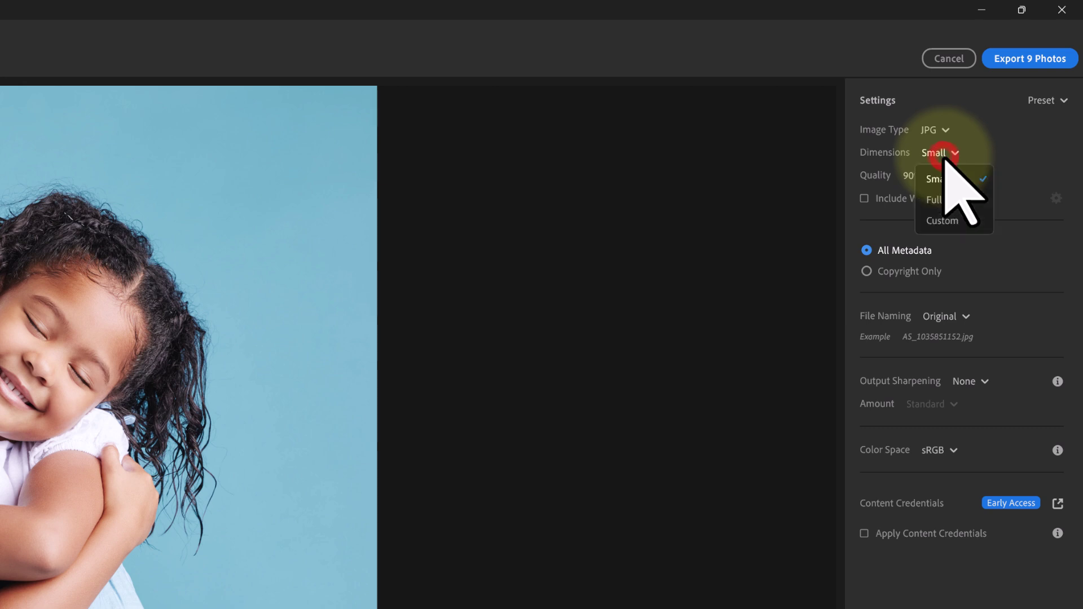
pyautogui.click(943, 220)
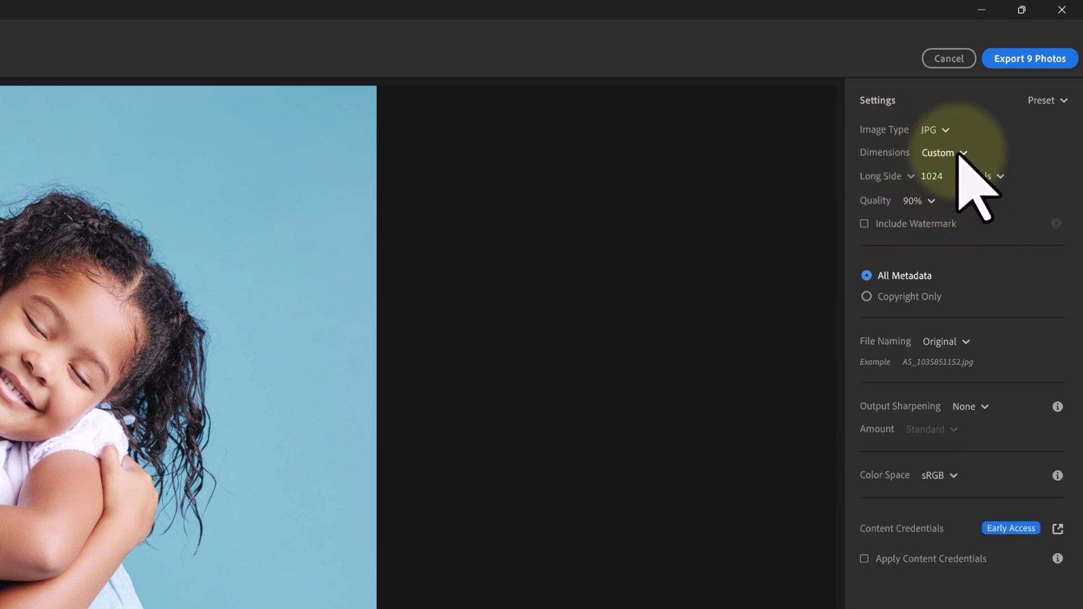
pyautogui.click(922, 177)
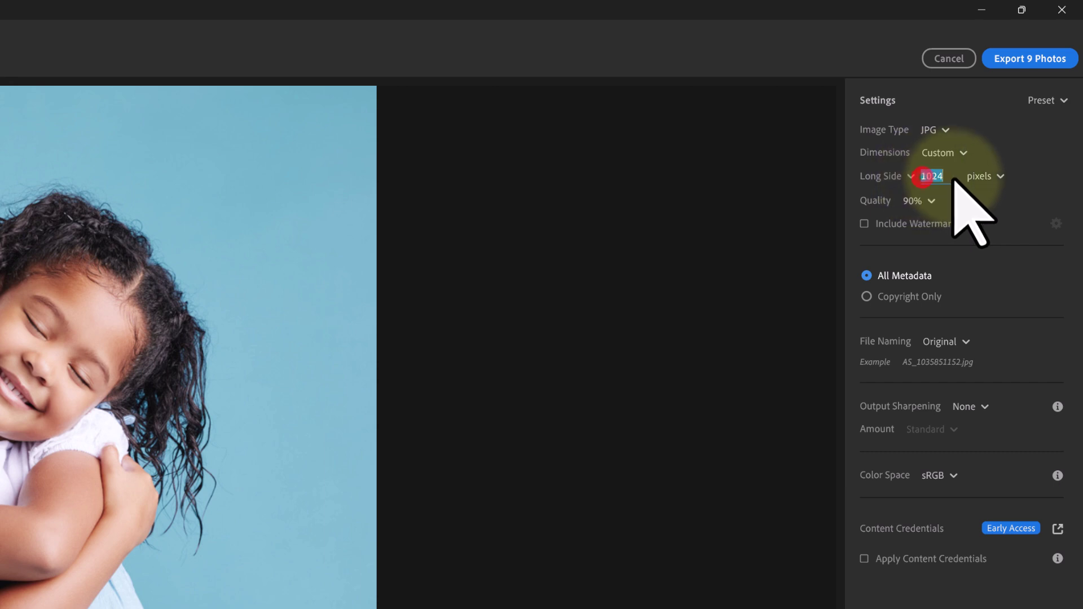
pyautogui.write('1700')
pyautogui.click(1030, 167)
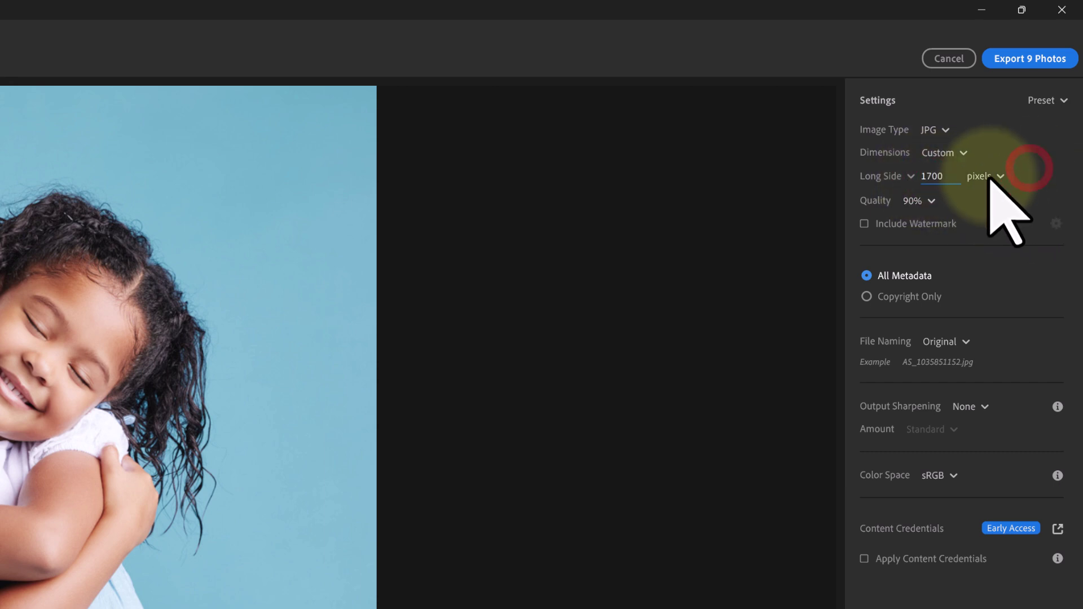
pyautogui.click(929, 200)
pyautogui.click(932, 263)
pyautogui.click(1047, 172)
# Include a watermark in the export and reduce the text watermark's size to 34 in its customization settings.
pyautogui.click(864, 224)
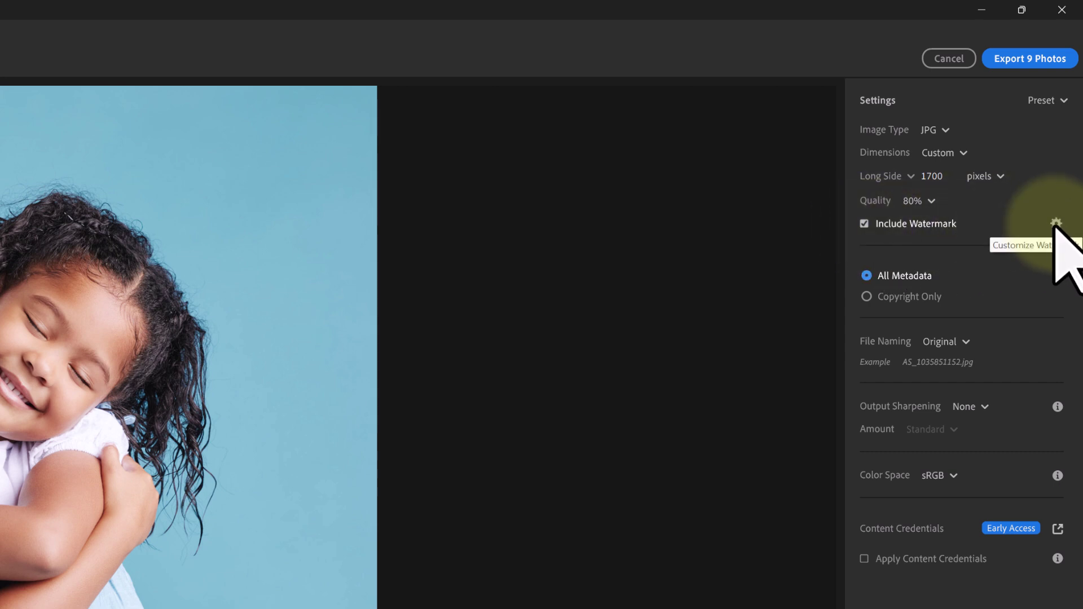
pyautogui.click(1056, 223)
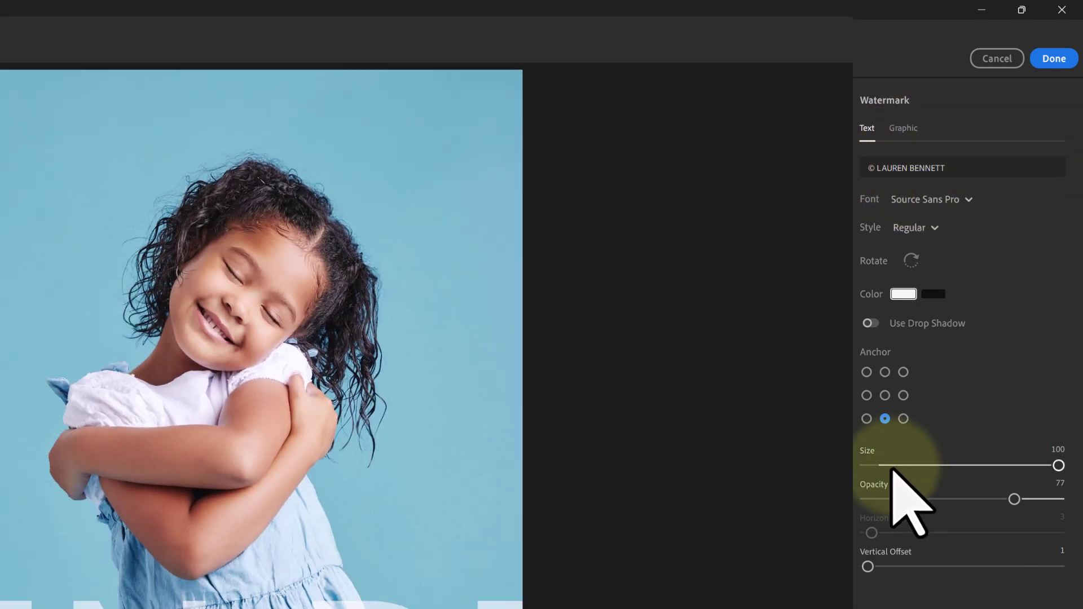
pyautogui.click(885, 465)
pyautogui.moveTo(886, 466); pyautogui.dragTo(929, 466)
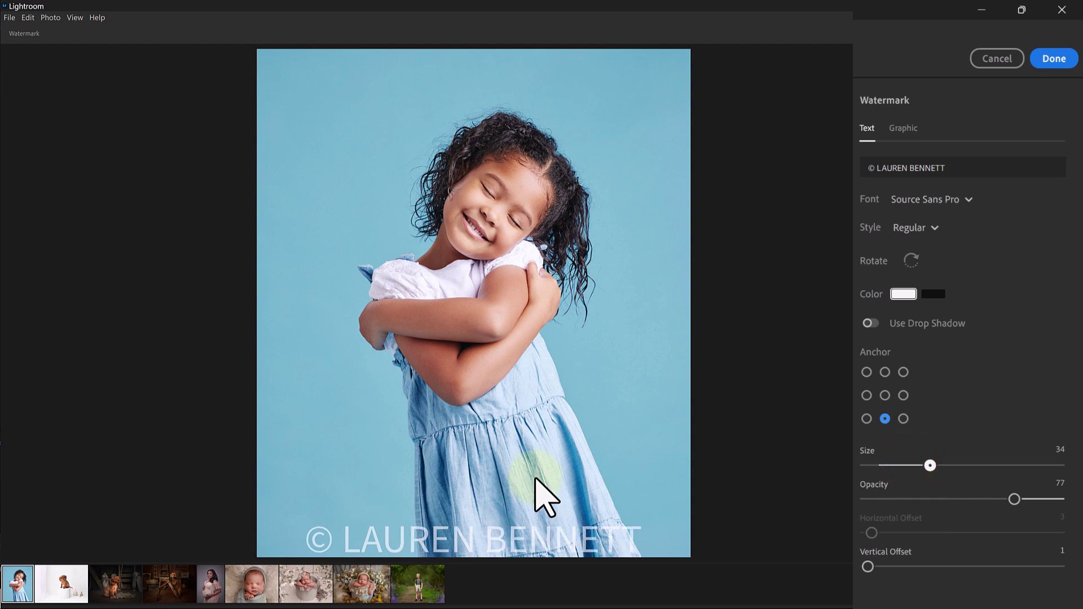
# Switch to a graphic watermark and try to load "LSP - AntiAI wm _ 6 Intense.png".
pyautogui.click(903, 129)
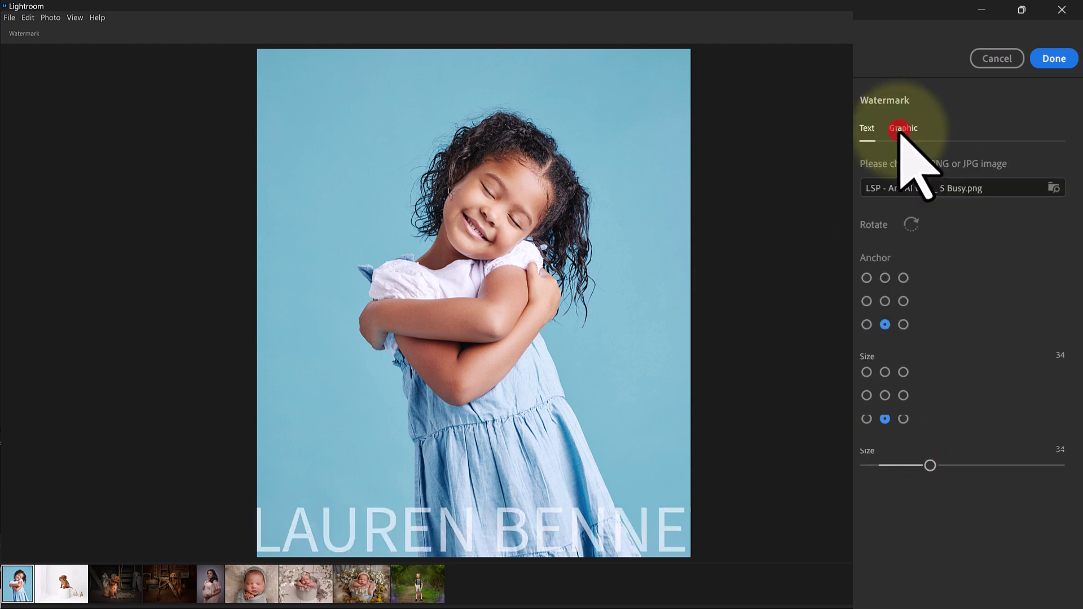
pyautogui.click(934, 188)
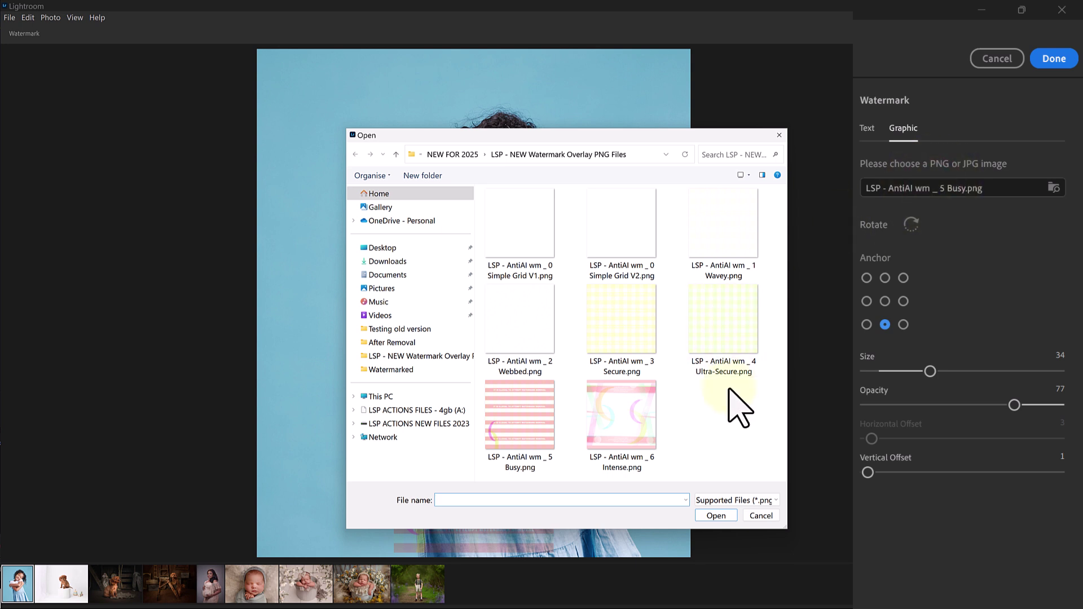
pyautogui.doubleClick(628, 420)
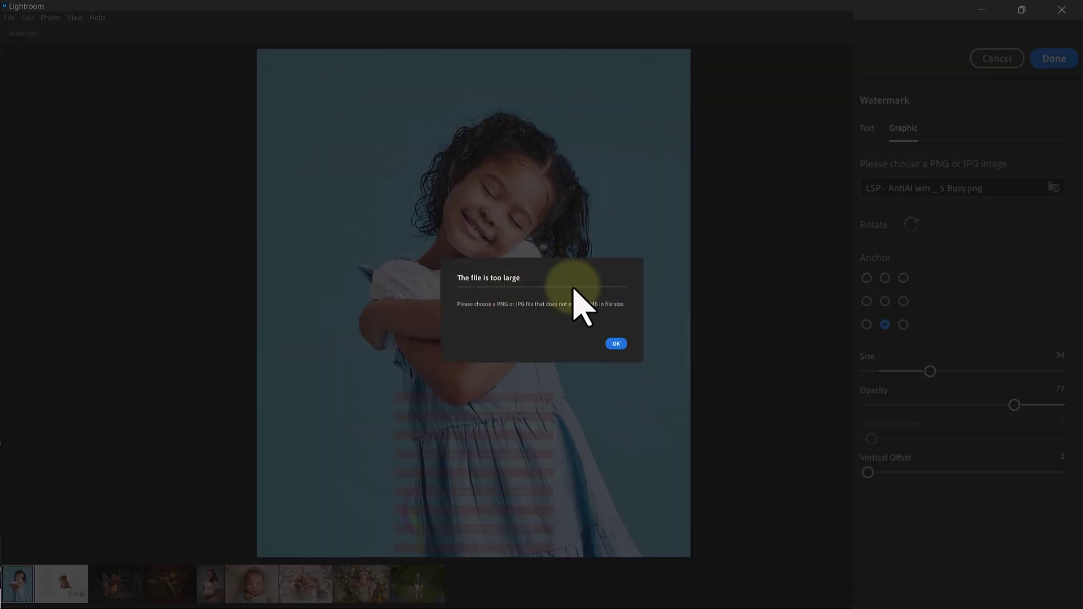
pyautogui.click(616, 345)
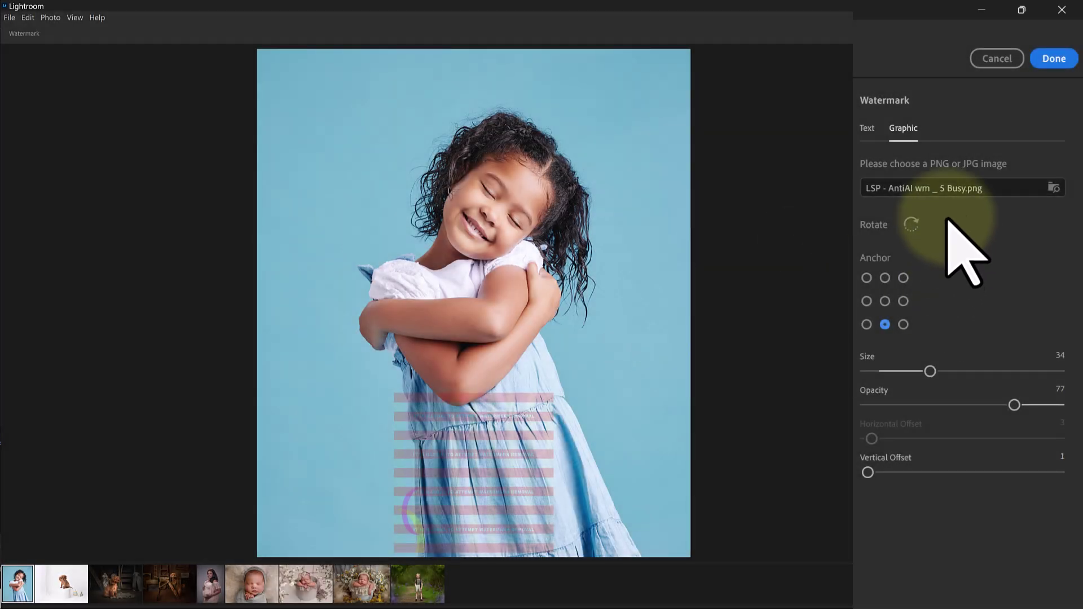
# Load "LSP - AntiAI wm _ 2 Webbed.png" as the watermark graphic with a bottom-centre anchor.
pyautogui.click(948, 188)
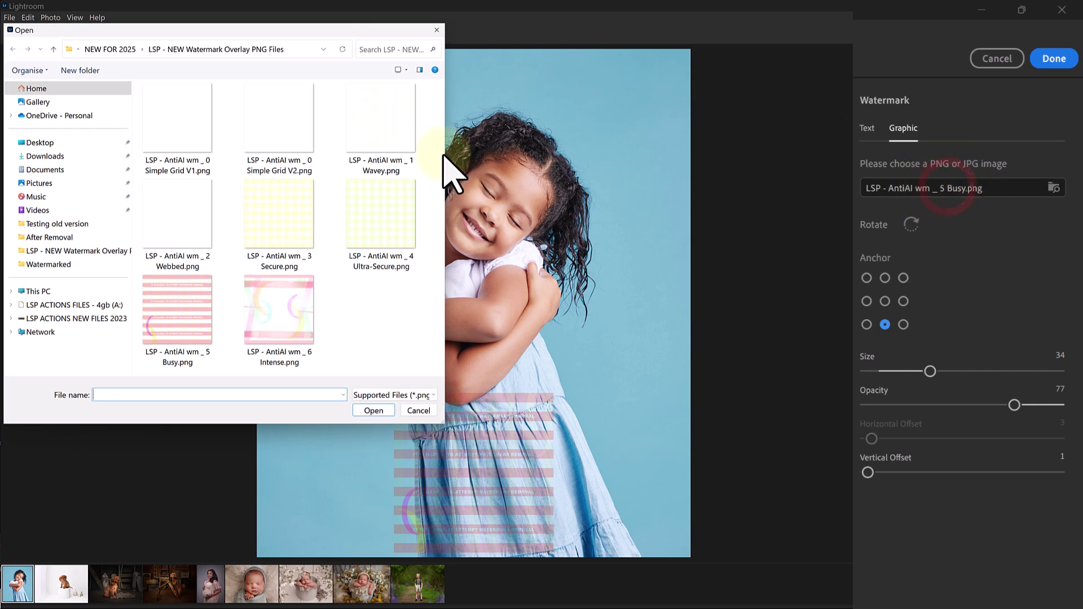
pyautogui.doubleClick(184, 223)
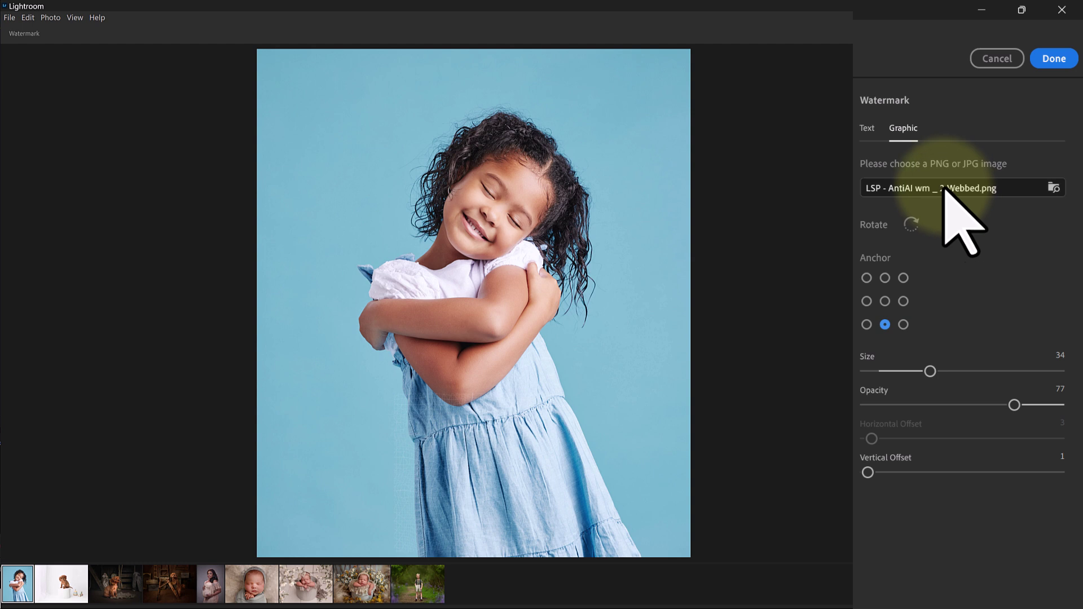
pyautogui.click(884, 324)
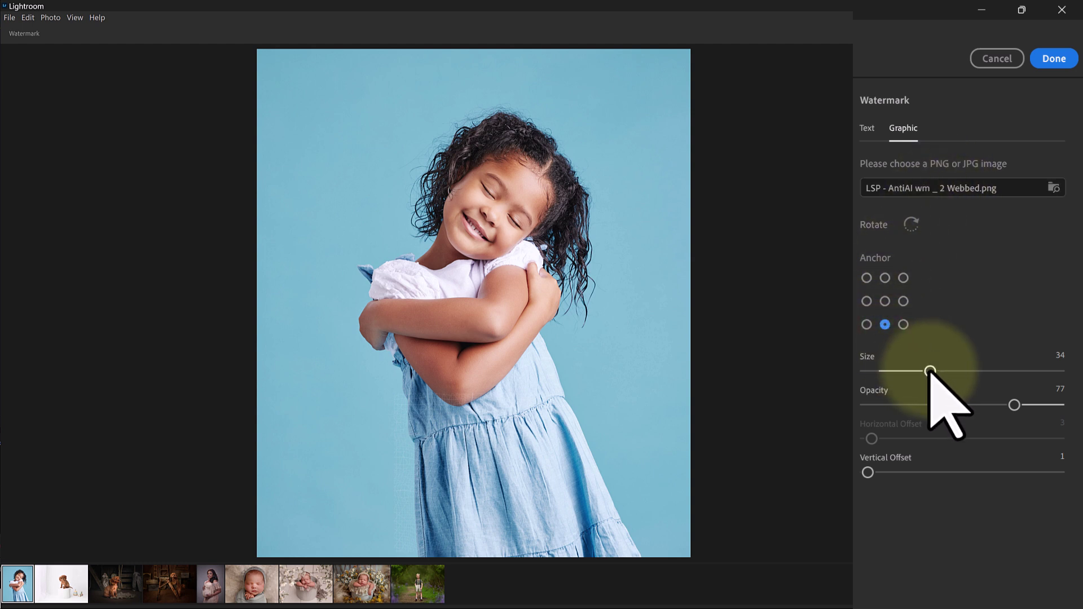
# Enlarge the webbed watermark to size 100 and raise its opacity to the maximum.
pyautogui.moveTo(929, 371); pyautogui.dragTo(1072, 377)
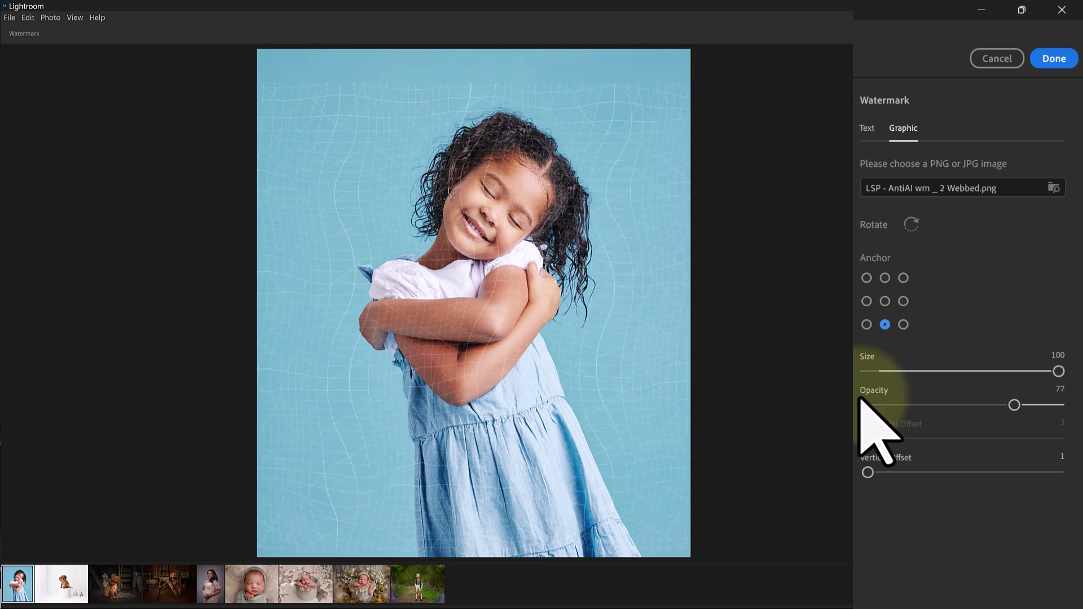
pyautogui.click(1016, 405)
pyautogui.moveTo(1030, 404); pyautogui.dragTo(1067, 404)
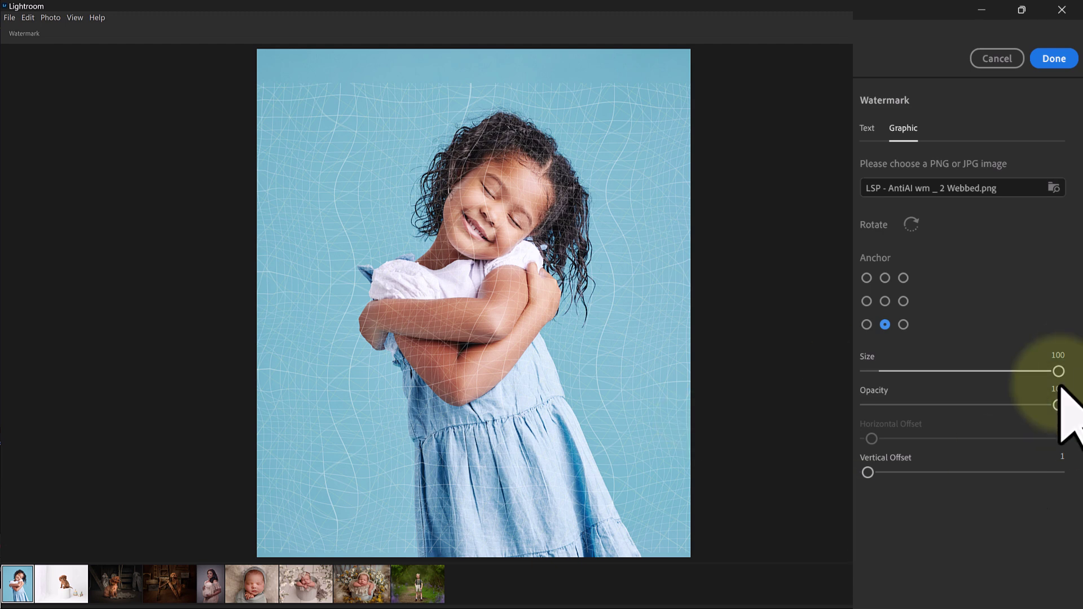
# Try different opacity levels for the webbed watermark, settle on 85, and accept the watermark settings.
pyautogui.moveTo(1059, 405)
pyautogui.mouseDown()
pyautogui.moveTo(930, 405)
pyautogui.moveTo(1010, 405)
pyautogui.mouseUp()
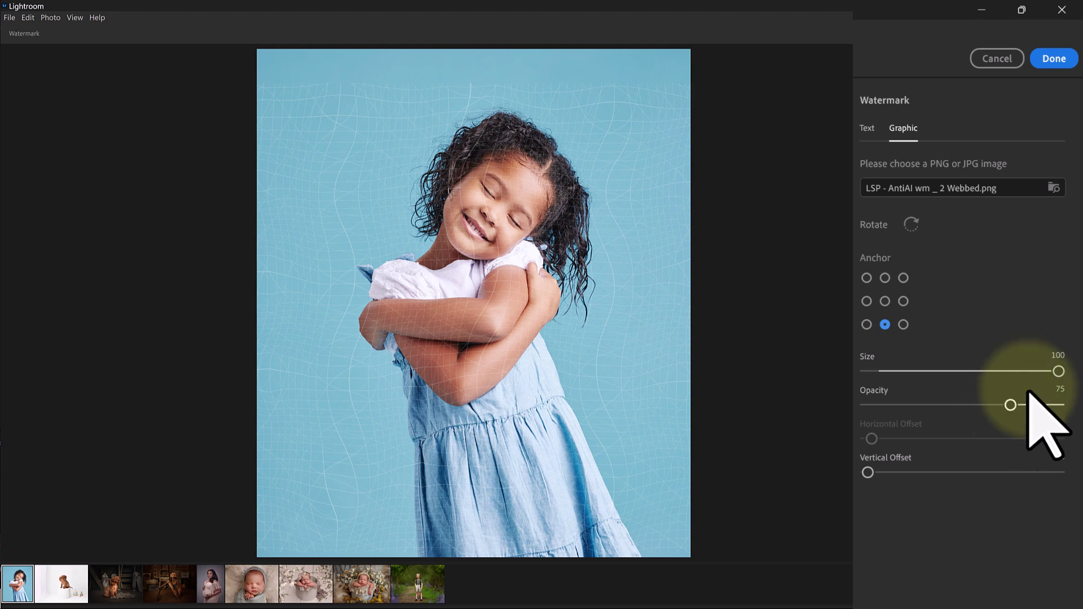
pyautogui.moveTo(1012, 405); pyautogui.dragTo(1068, 416)
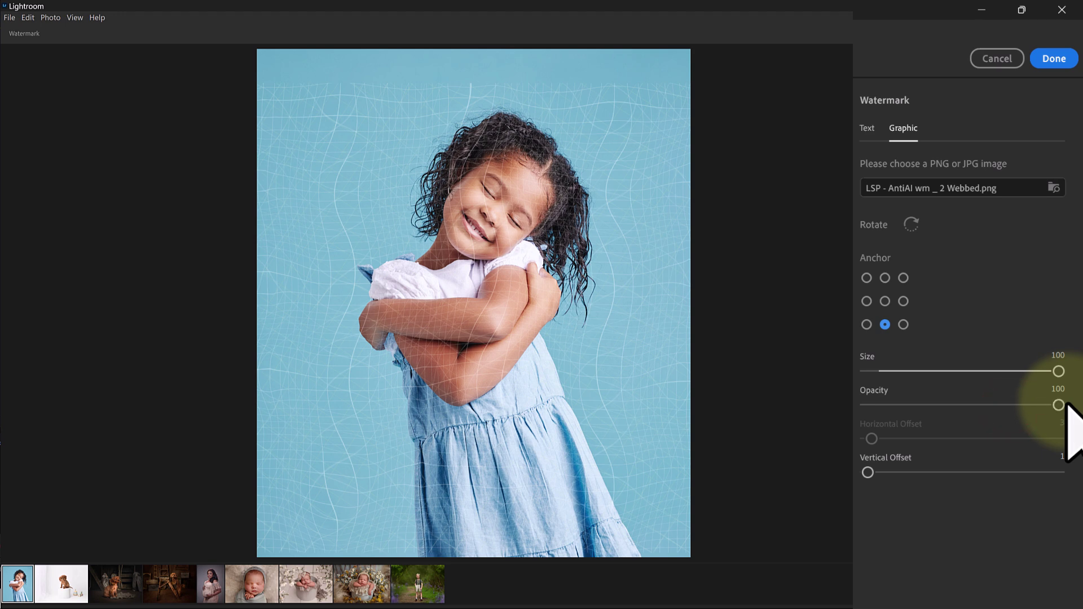
pyautogui.moveTo(1066, 405); pyautogui.dragTo(1027, 407)
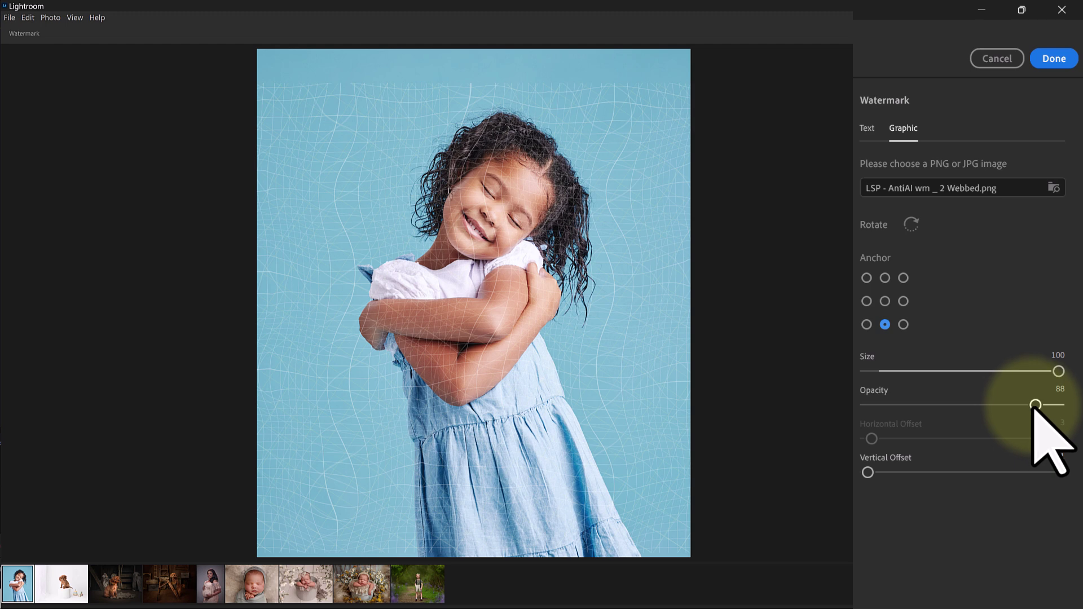
pyautogui.click(1020, 405)
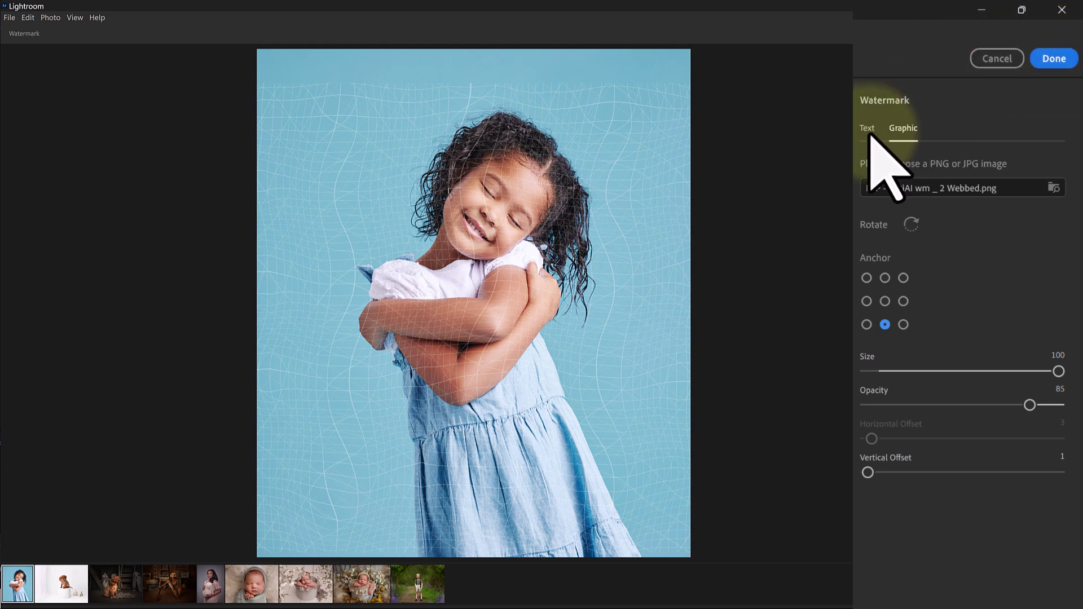
pyautogui.click(1061, 60)
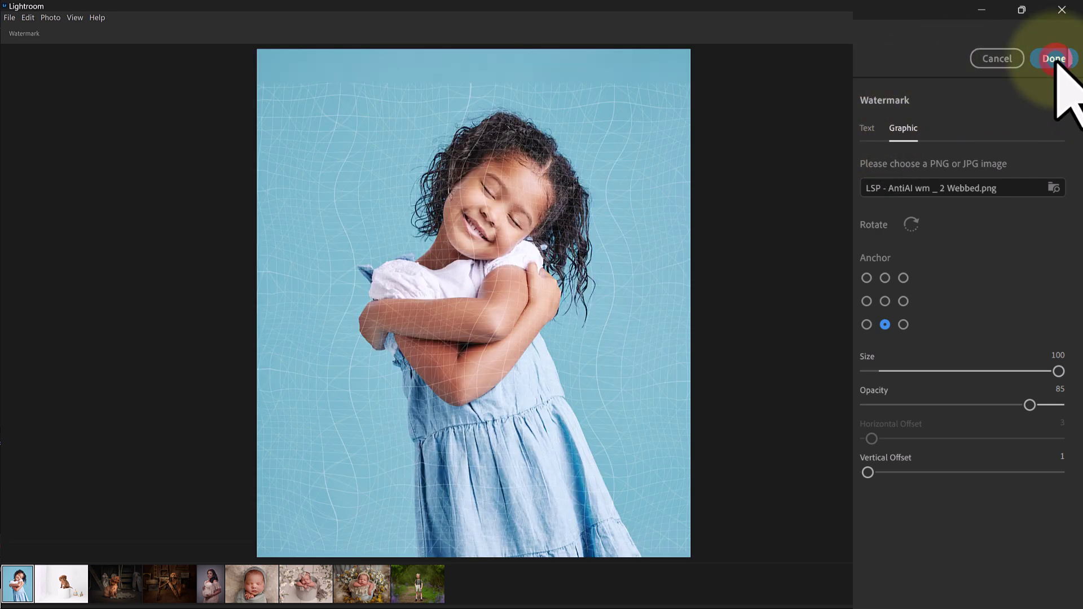
# Exclude the watermark from the export and set the JPG output to a 6000-pixel long side at 100% quality.
pyautogui.click(864, 224)
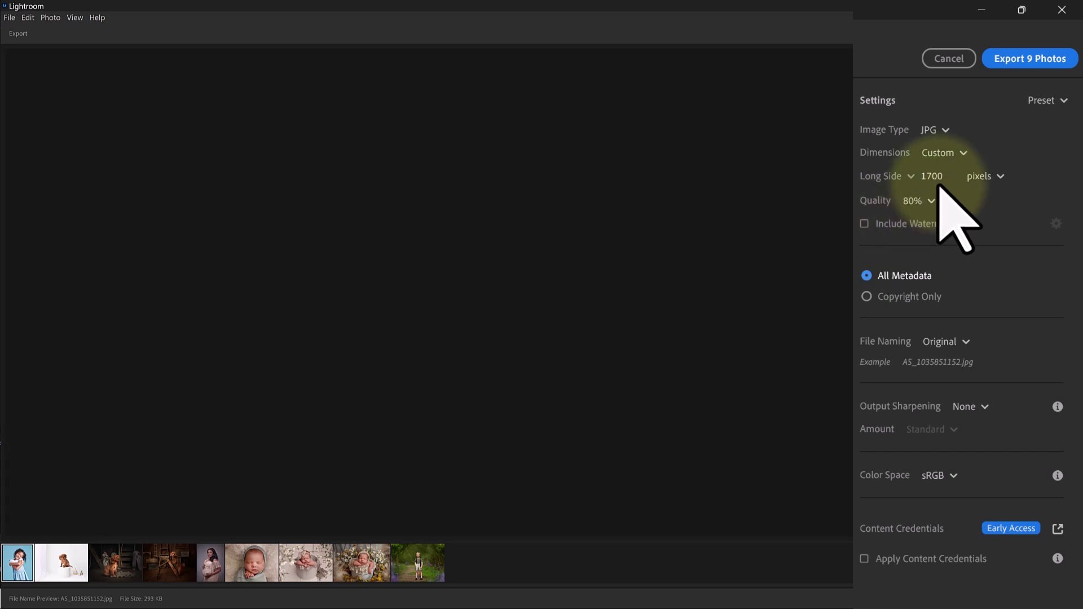
pyautogui.click(937, 176)
pyautogui.write('60')
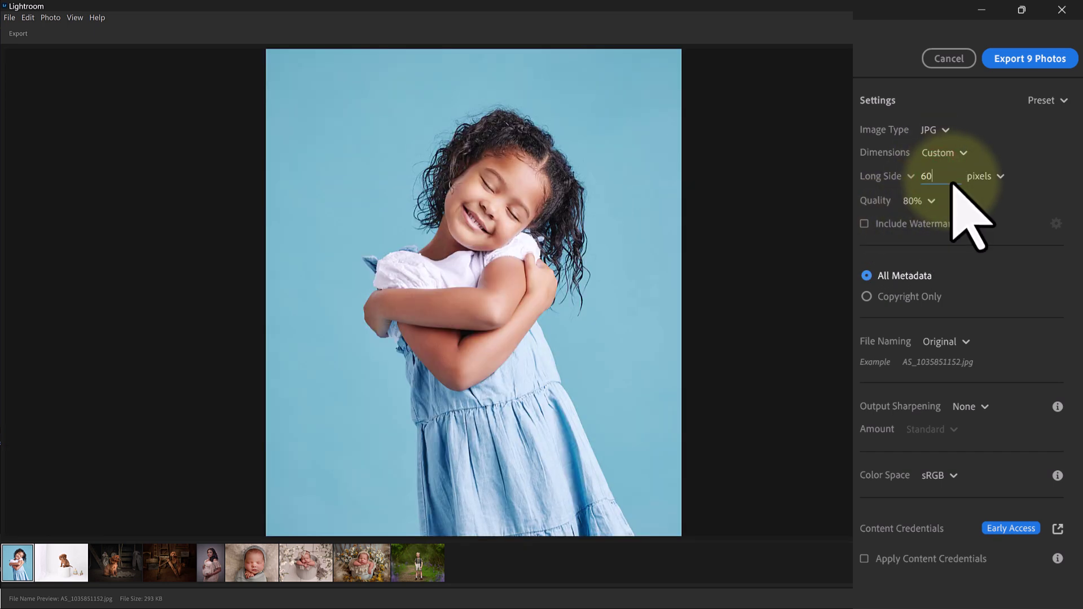
pyautogui.write('00')
pyautogui.click(1038, 174)
pyautogui.click(928, 201)
pyautogui.click(919, 226)
pyautogui.click(1019, 179)
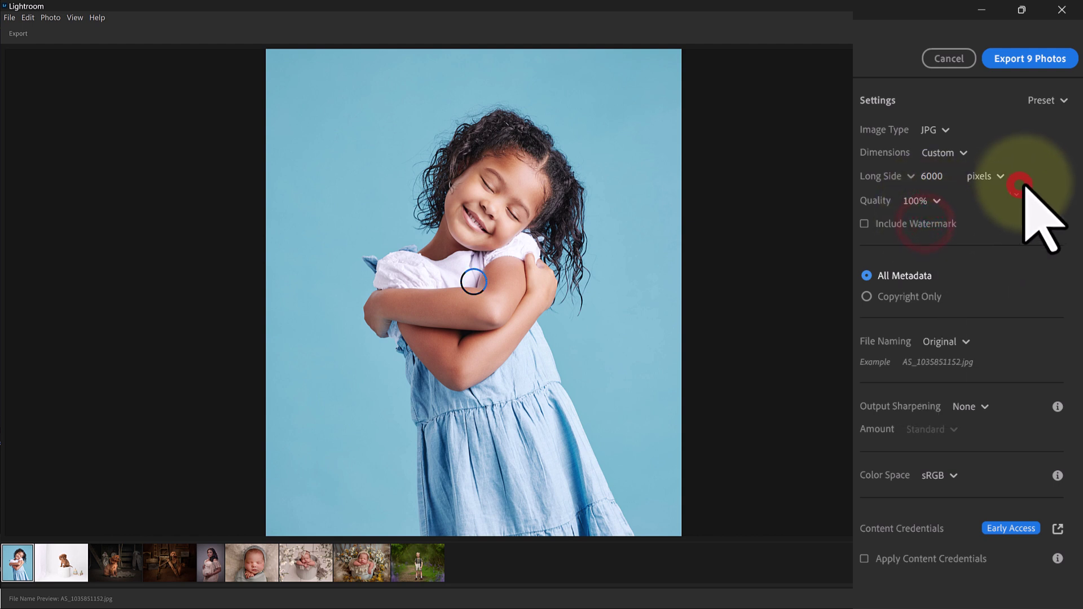